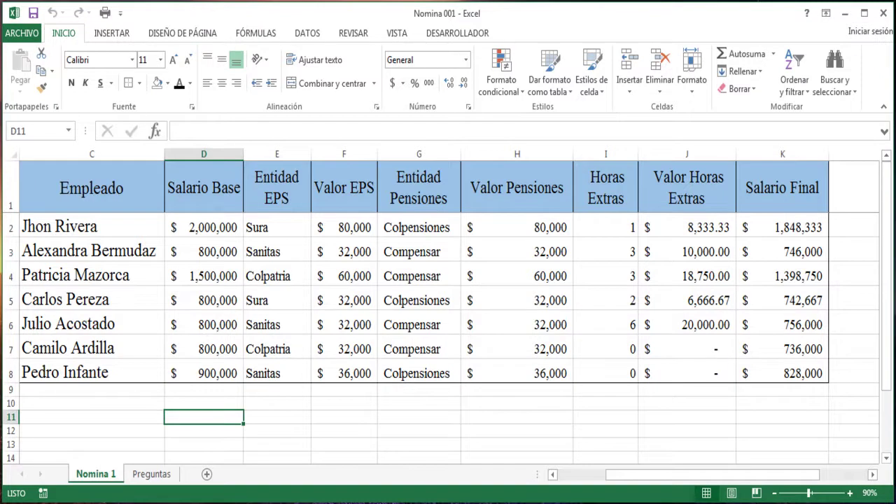
Examine the payroll sheet's column headings from Empleado to Entidad Pensiones and the first employee's name and base salary.
{"action": "left_click", "coordinate": [264, 280]}
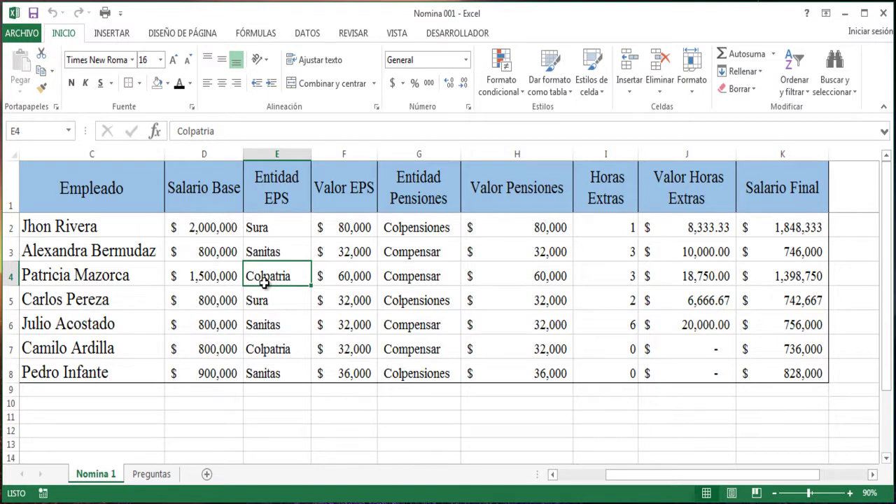
{"action": "left_click", "coordinate": [121, 186]}
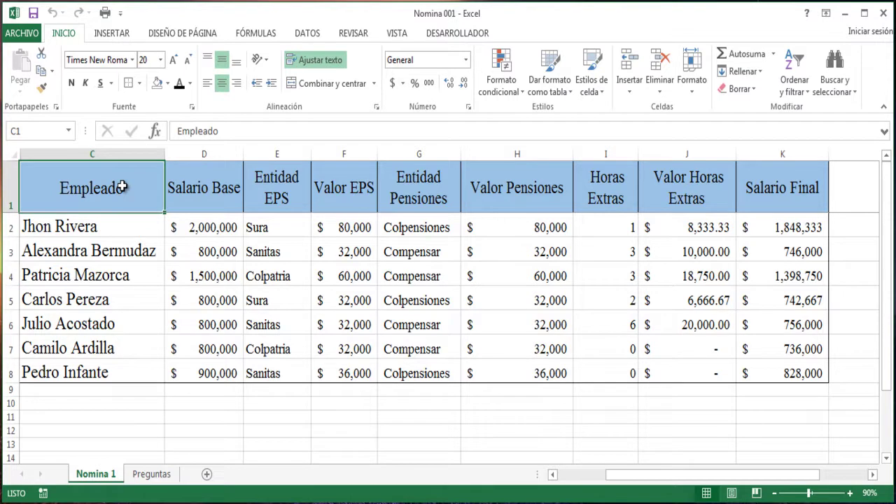
{"action": "left_click", "coordinate": [212, 197]}
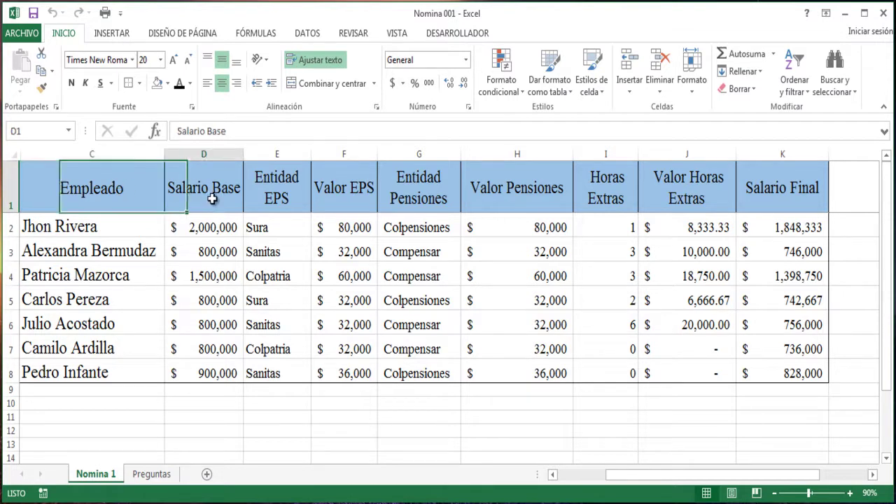
{"action": "left_click", "coordinate": [278, 199]}
{"action": "left_click", "coordinate": [343, 199]}
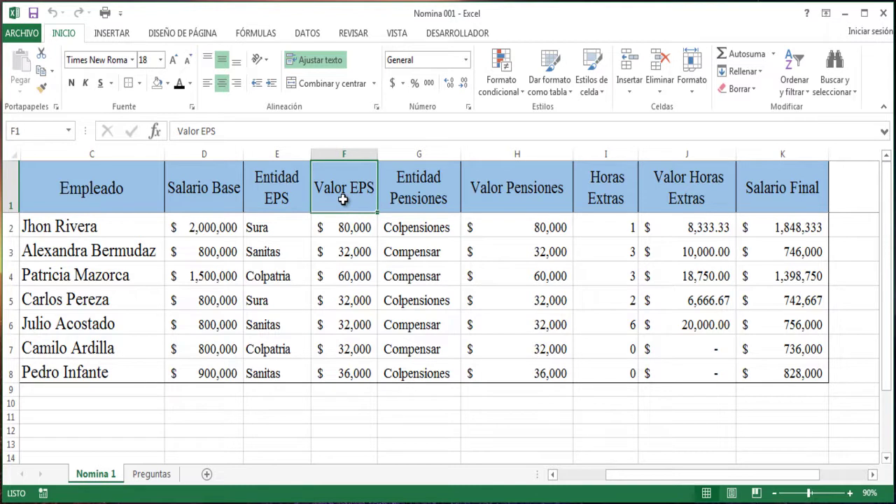
{"action": "left_click", "coordinate": [416, 194]}
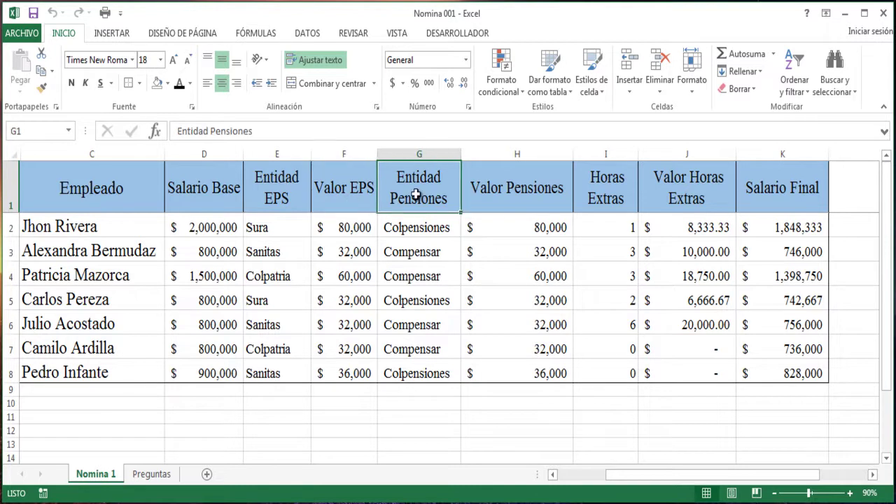
{"action": "left_click", "coordinate": [348, 191]}
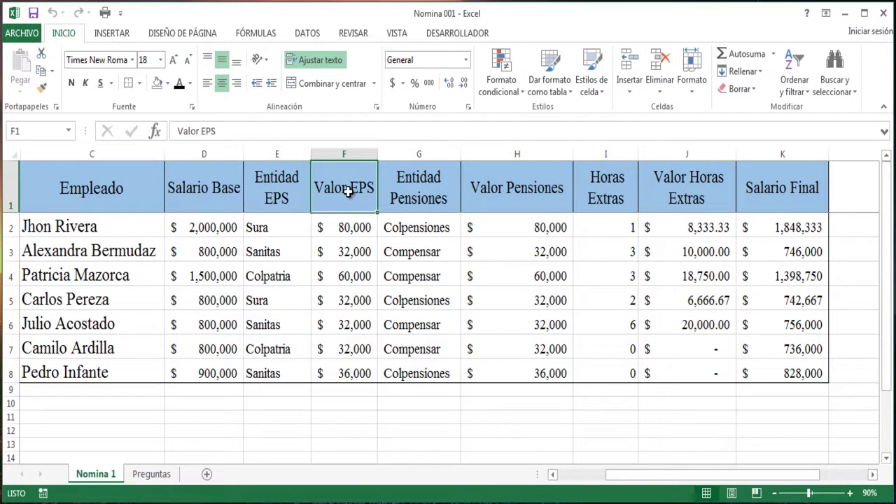
{"action": "left_click", "coordinate": [117, 232]}
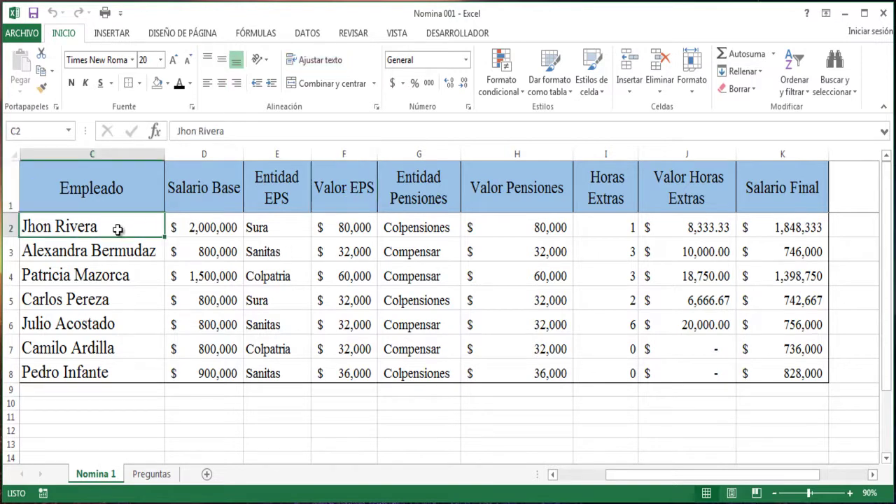
{"action": "left_click", "coordinate": [201, 229]}
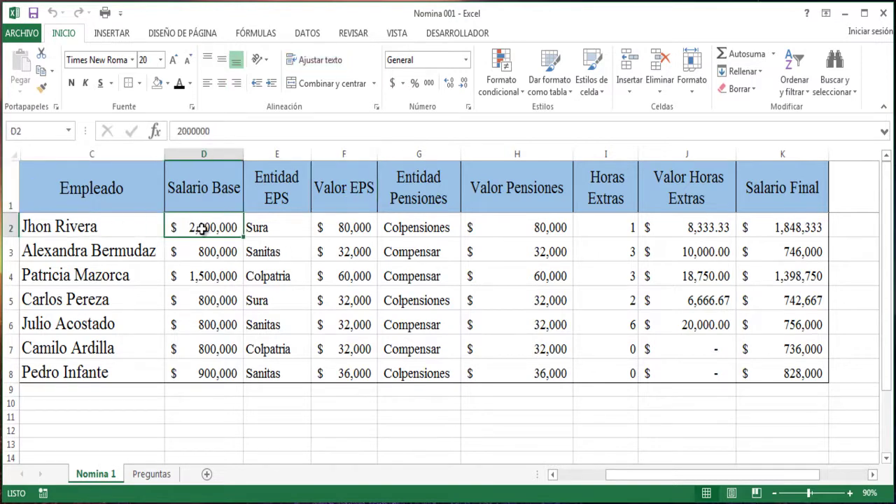
{"action": "left_click", "coordinate": [283, 320]}
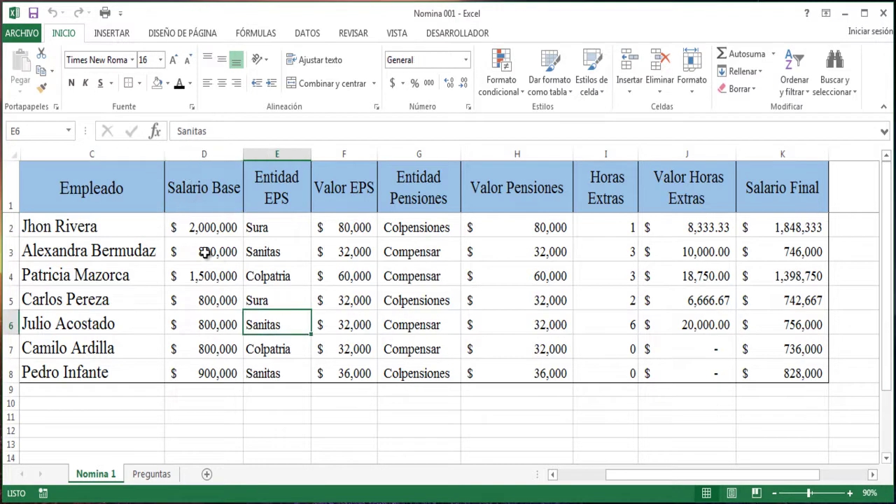
Convert the payroll range C1:K8 on the Nomina 1 sheet into a table with headers.
{"action": "left_click", "coordinate": [106, 34]}
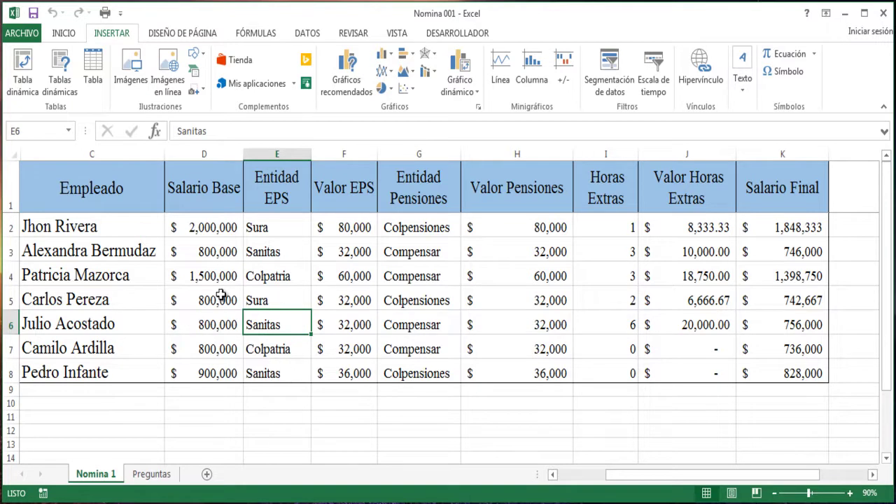
{"action": "left_click", "coordinate": [216, 299]}
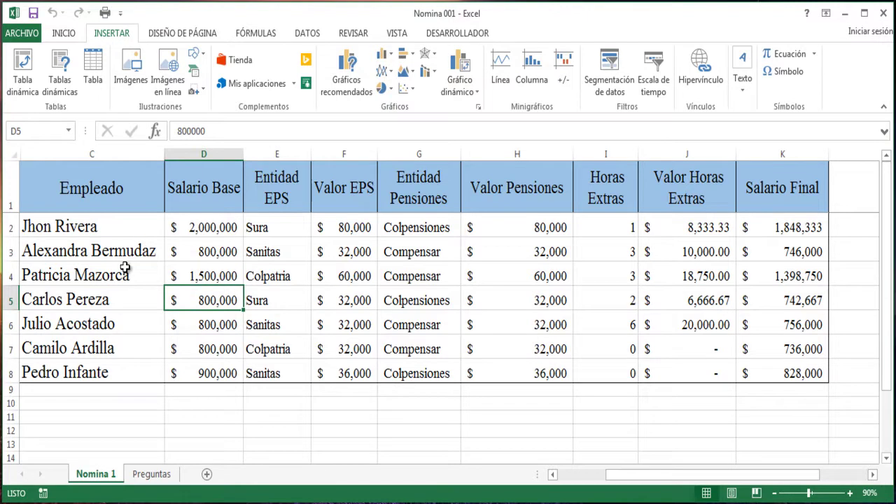
{"action": "left_click", "coordinate": [93, 79]}
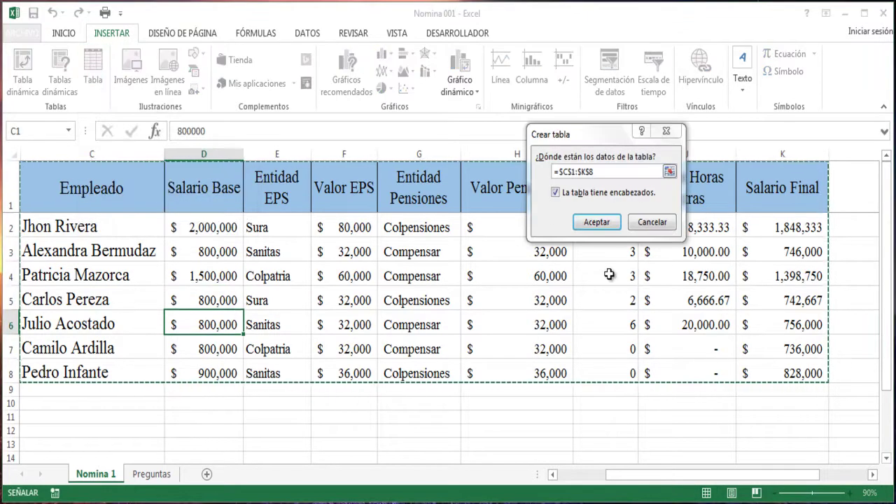
{"action": "left_click", "coordinate": [606, 223]}
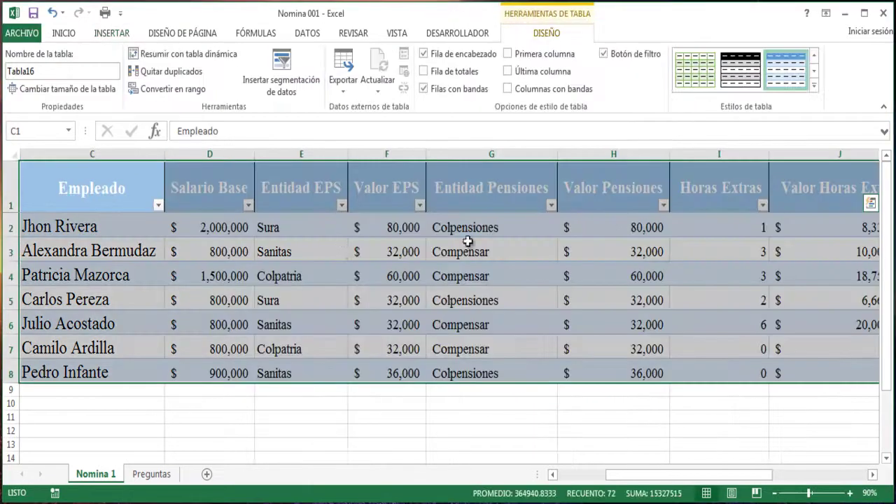
{"action": "left_click", "coordinate": [312, 343]}
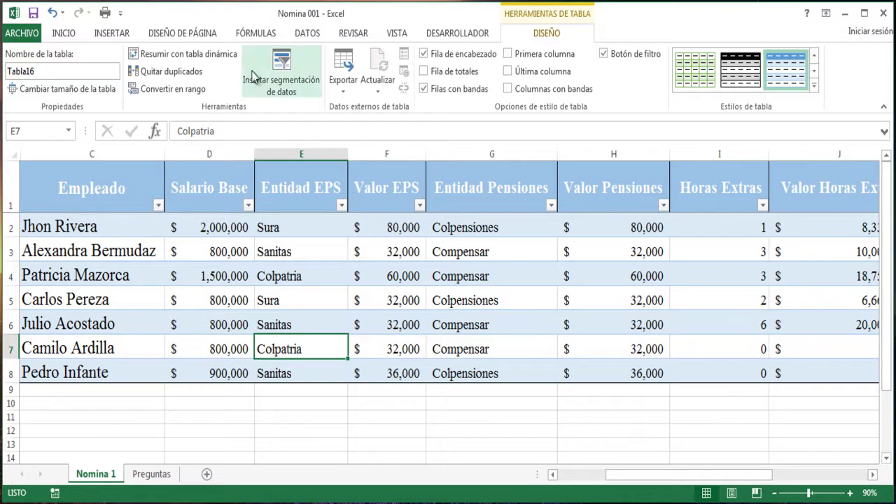
{"action": "left_click", "coordinate": [65, 36]}
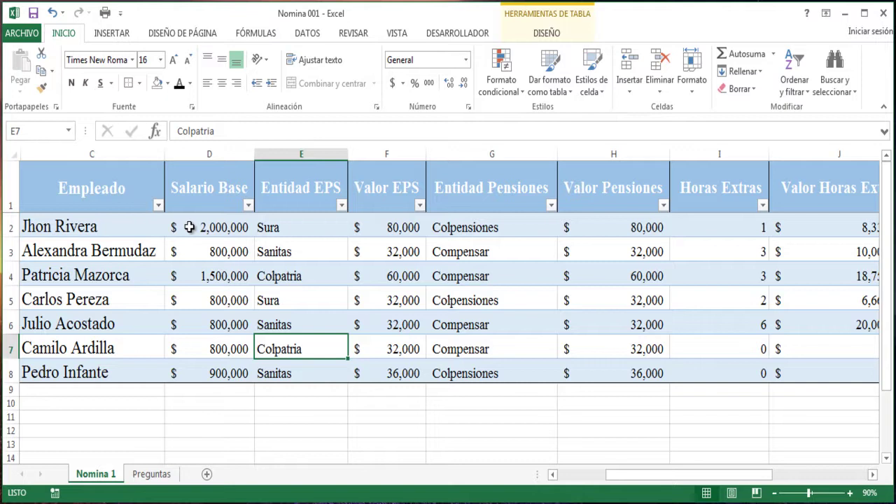
{"action": "key", "text": "Right"}
{"action": "key", "text": "Up"}
{"action": "key", "text": "Left"}
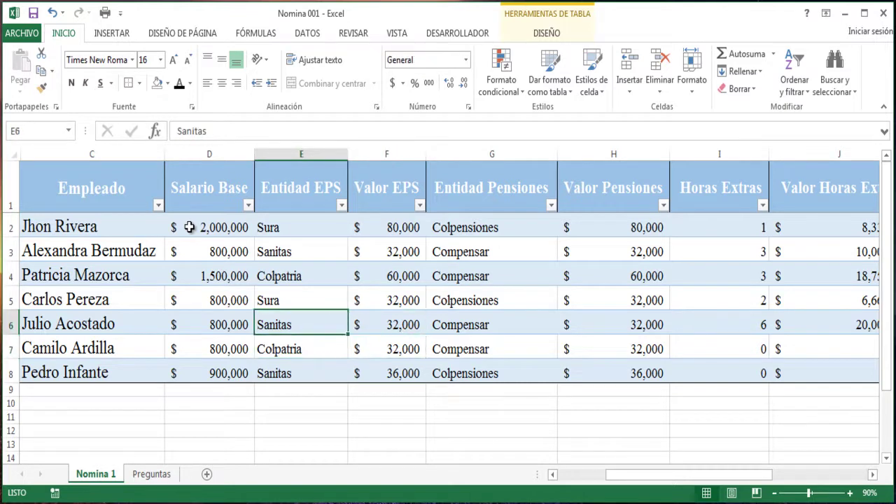
{"action": "key", "text": "Up"}
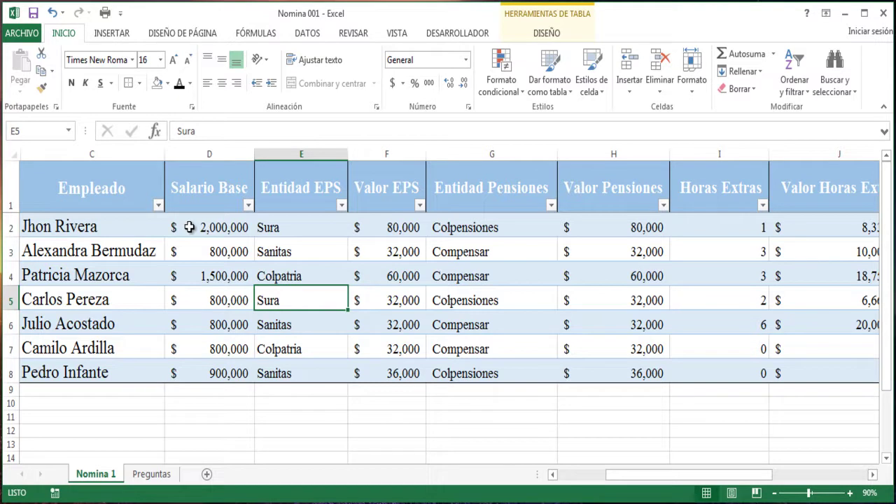
{"action": "left_click", "coordinate": [210, 300]}
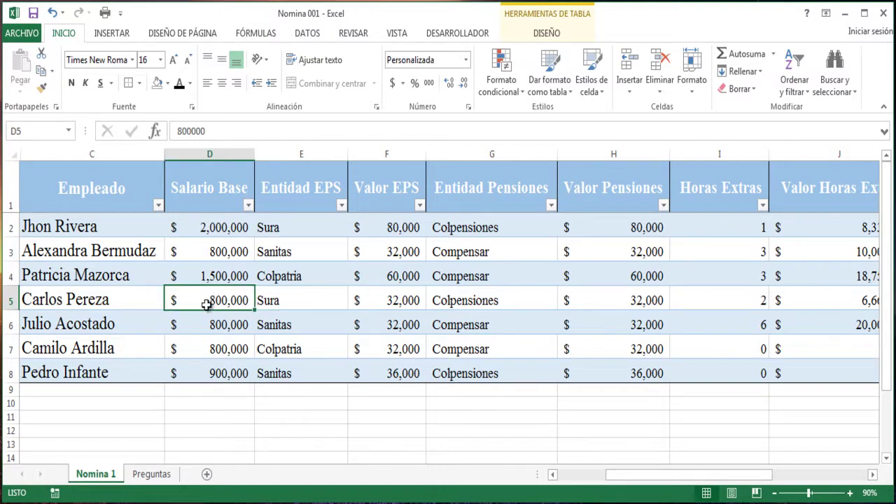
{"action": "left_click", "coordinate": [206, 321]}
{"action": "left_click", "coordinate": [275, 327]}
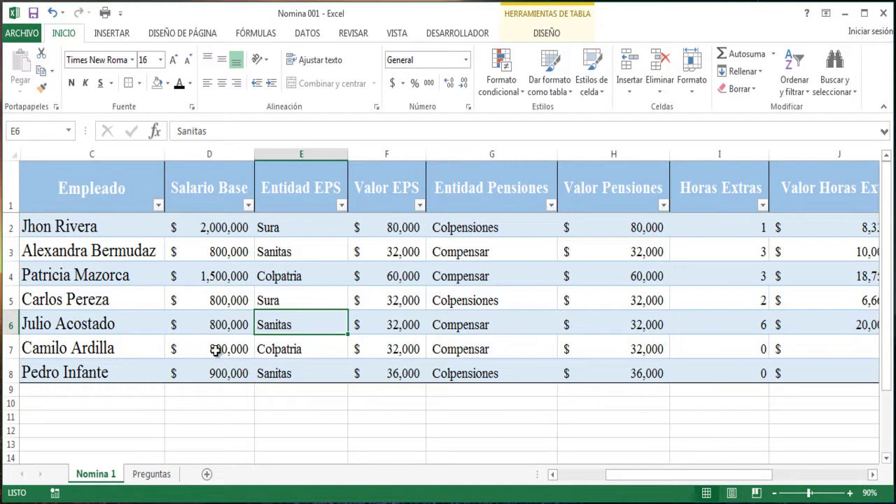
Try placing a PivotTable of the payroll table at cell C10 of the existing Nomina 1 sheet, and undo the insertion.
{"action": "left_click", "coordinate": [202, 299]}
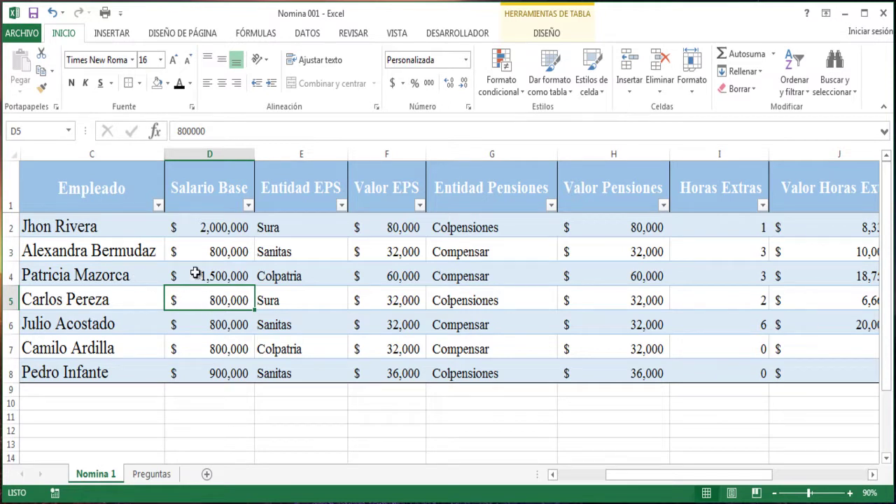
{"action": "left_click", "coordinate": [110, 34]}
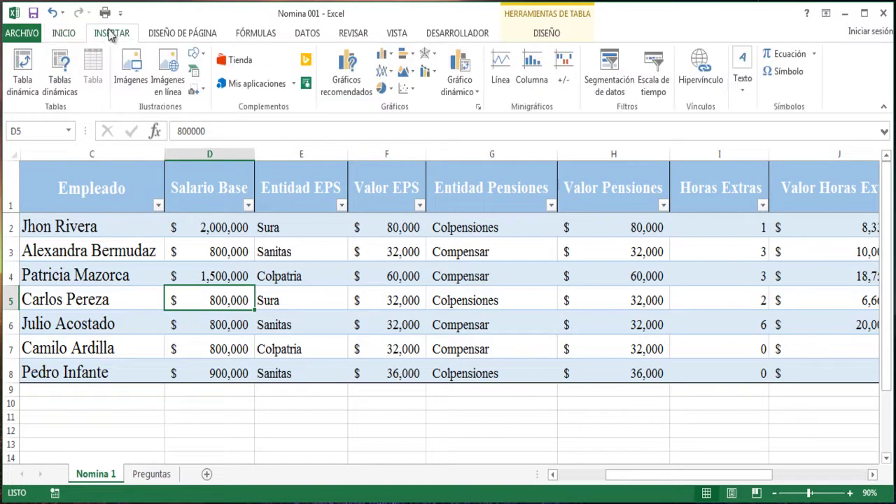
{"action": "left_click", "coordinate": [23, 83]}
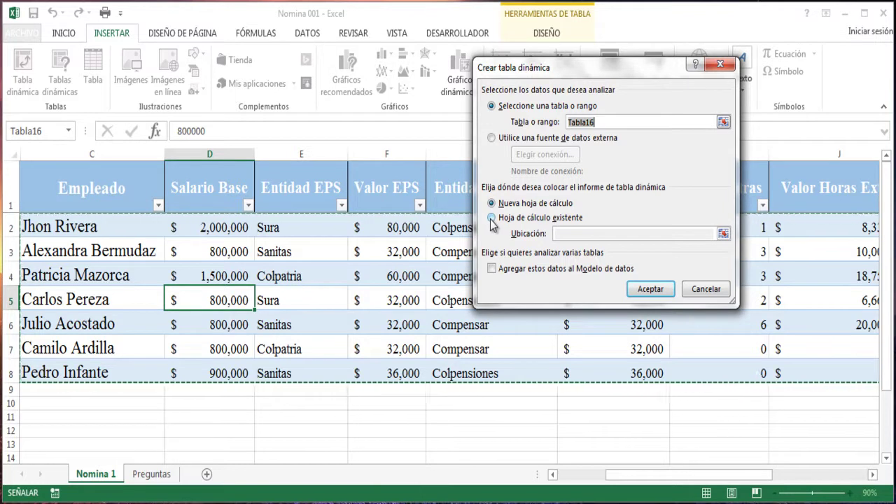
{"action": "left_click", "coordinate": [492, 218]}
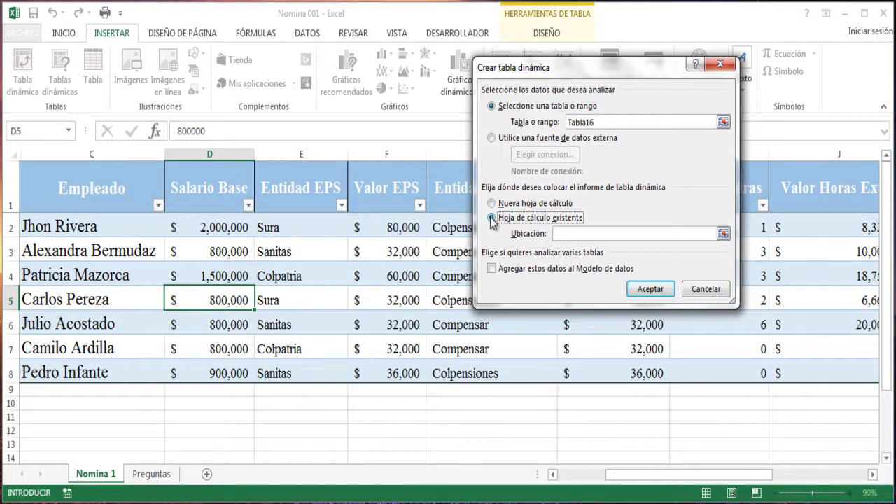
{"action": "left_click", "coordinate": [571, 234]}
{"action": "left_click", "coordinate": [54, 405]}
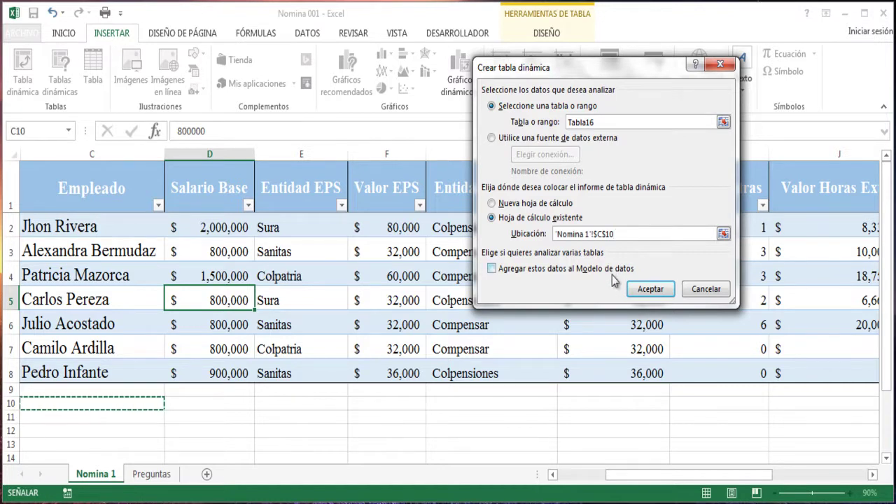
{"action": "left_click", "coordinate": [651, 288]}
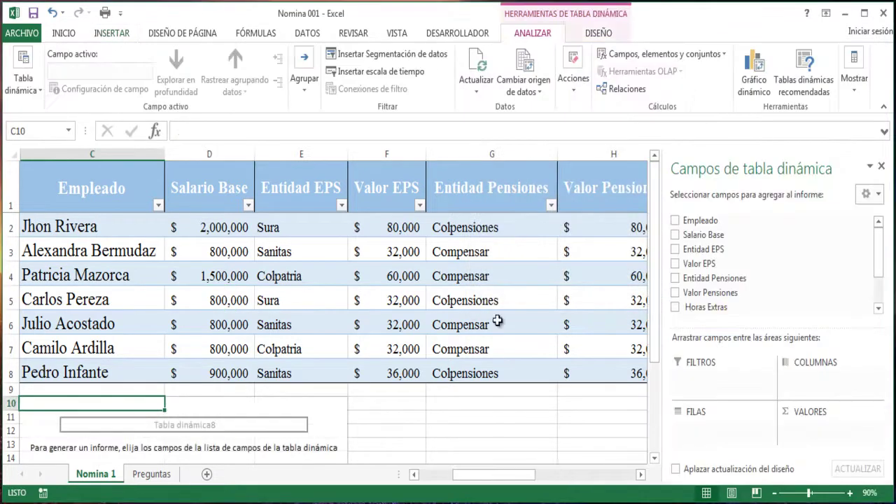
{"action": "left_click", "coordinate": [238, 417]}
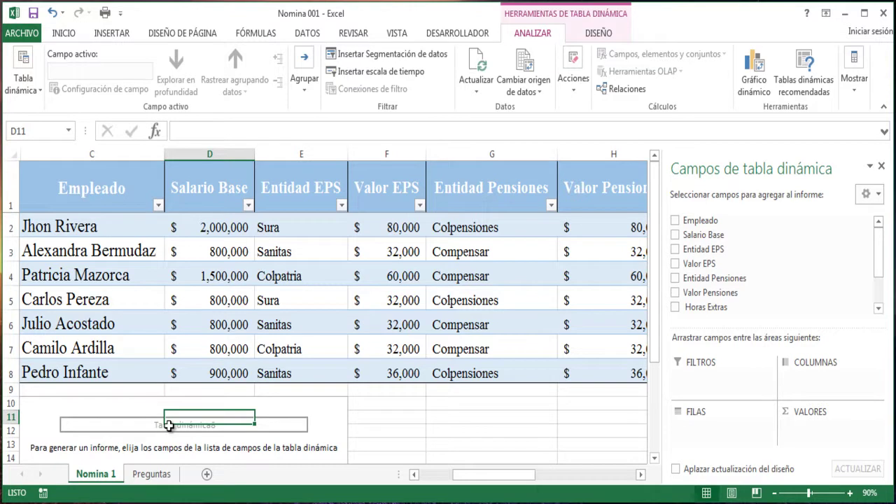
{"action": "key", "text": "ctrl+z"}
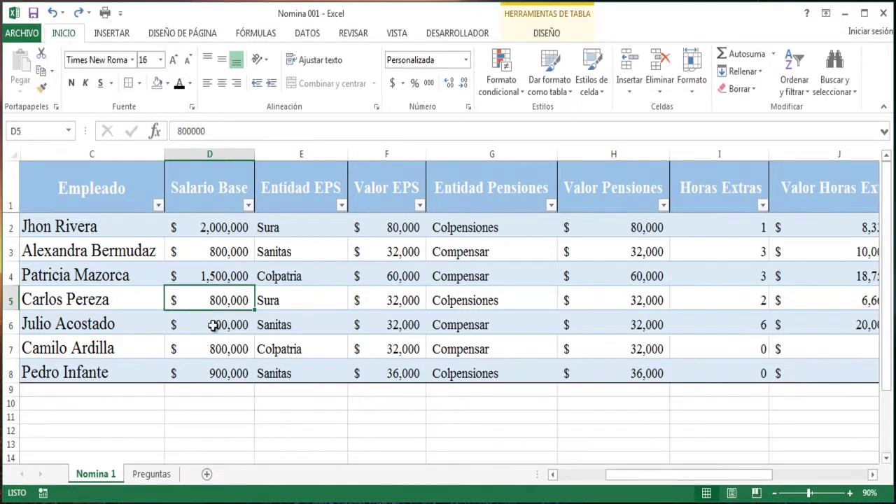
Insert a PivotTable based on the payroll table Tabla16 in a new worksheet.
{"action": "left_click", "coordinate": [217, 326]}
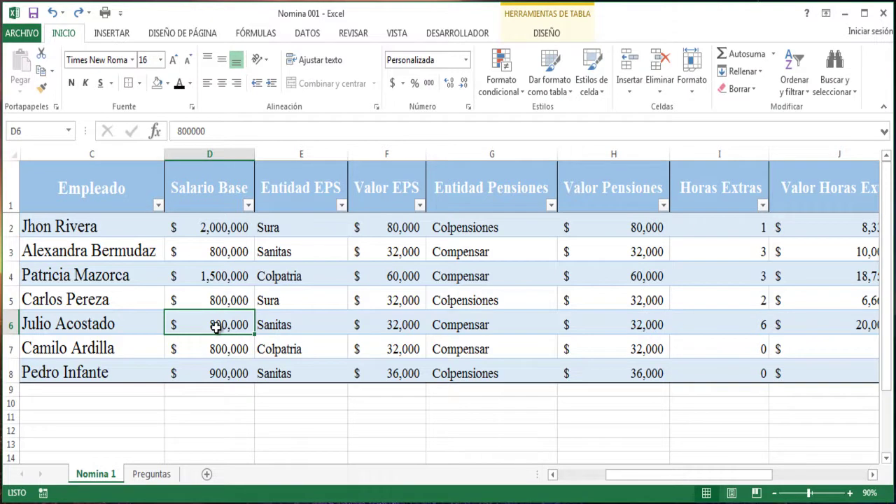
{"action": "left_click", "coordinate": [115, 36]}
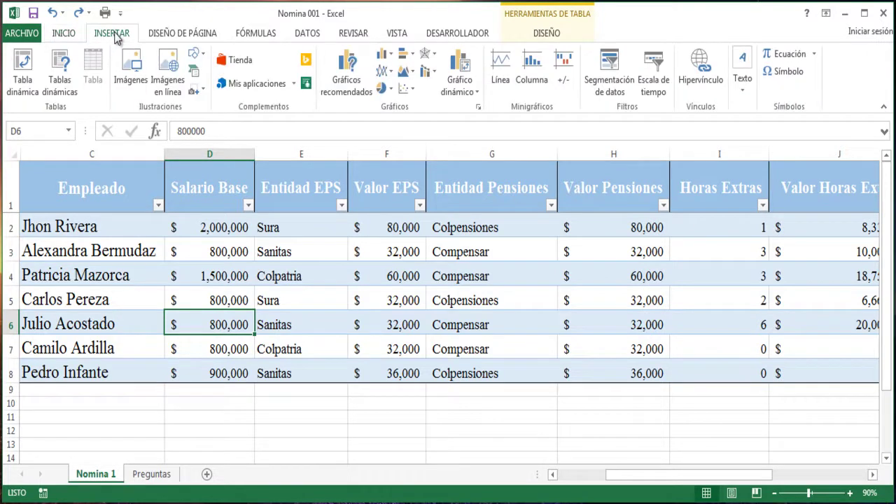
{"action": "left_click", "coordinate": [23, 86]}
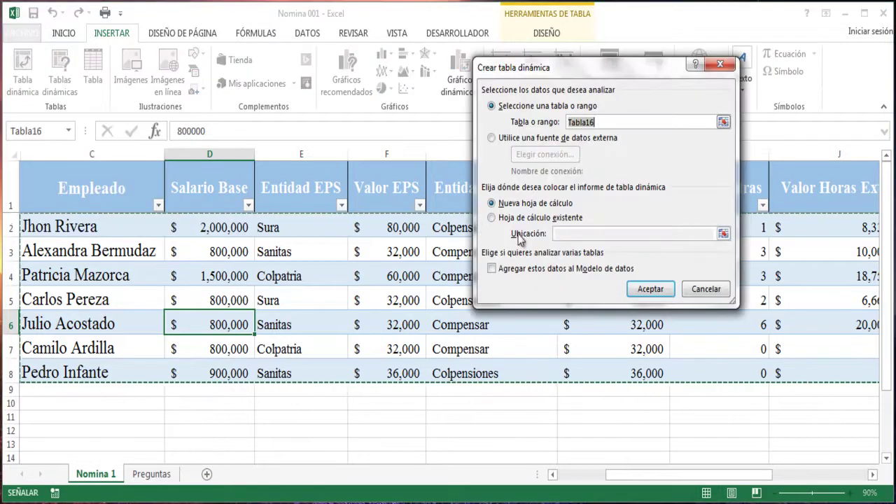
{"action": "left_click", "coordinate": [651, 290]}
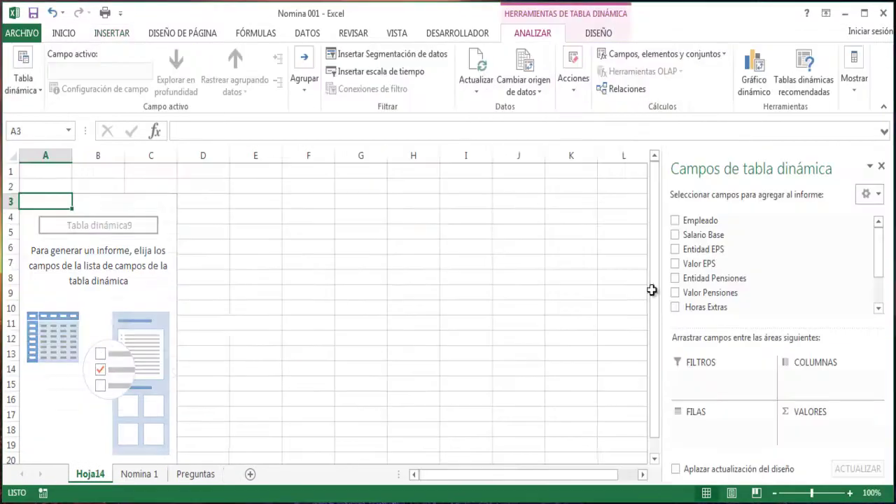
{"action": "left_click", "coordinate": [115, 221]}
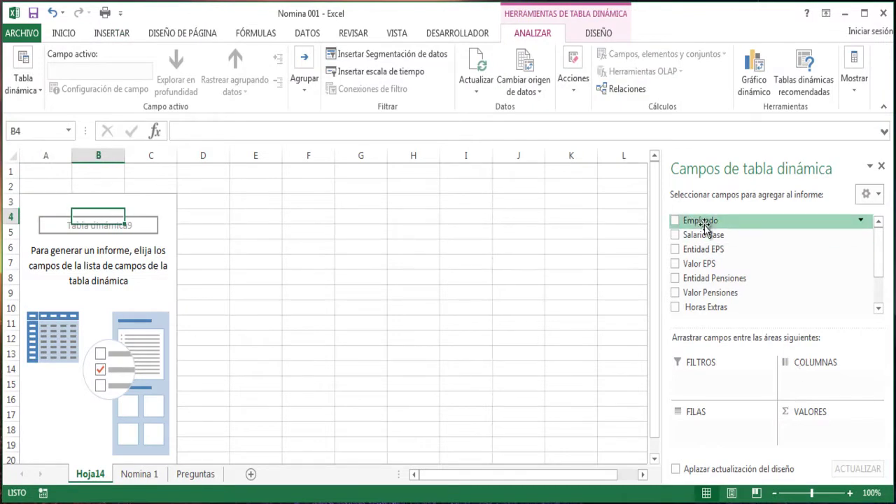
Add the Empleado field to the PivotTable's rows and review the other available fields.
{"action": "left_click_drag", "start_coordinate": [703, 221], "coordinate": [704, 254]}
{"action": "left_click_drag", "start_coordinate": [695, 221], "coordinate": [712, 429]}
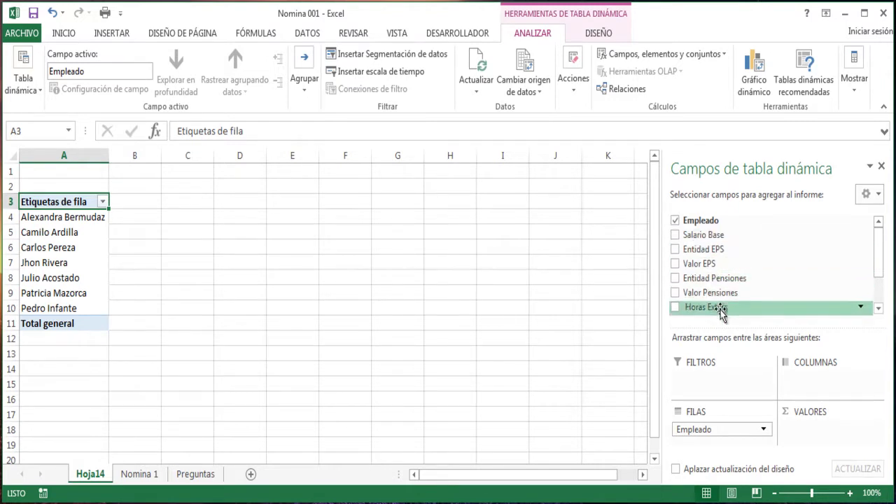
{"action": "left_click_drag", "start_coordinate": [880, 264], "coordinate": [878, 294]}
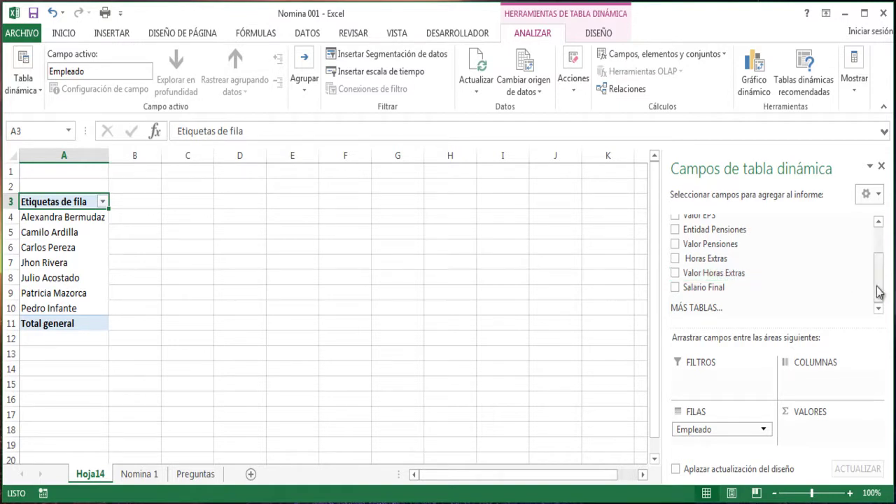
{"action": "left_click_drag", "start_coordinate": [880, 293], "coordinate": [873, 250]}
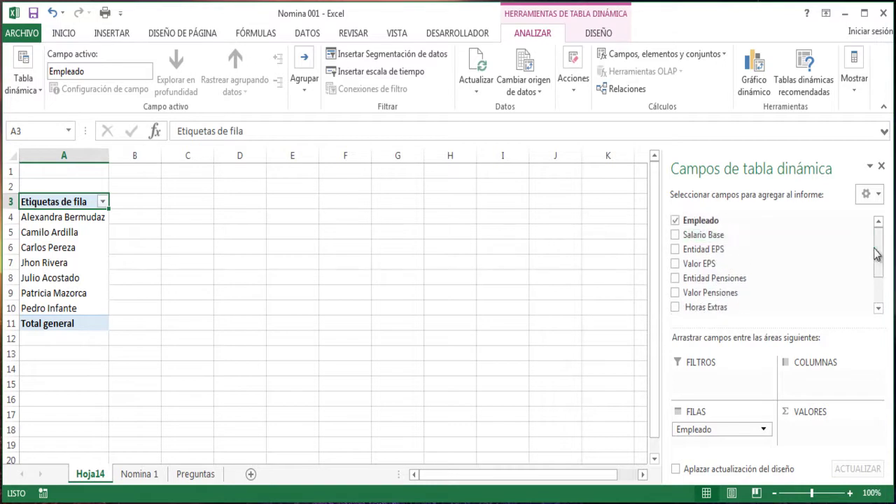
Remove Empleado from the PivotTable's rows and copy the question "Quien devenga más dinero" from cell A1 of the Preguntas sheet.
{"action": "left_click_drag", "start_coordinate": [704, 427], "coordinate": [763, 269]}
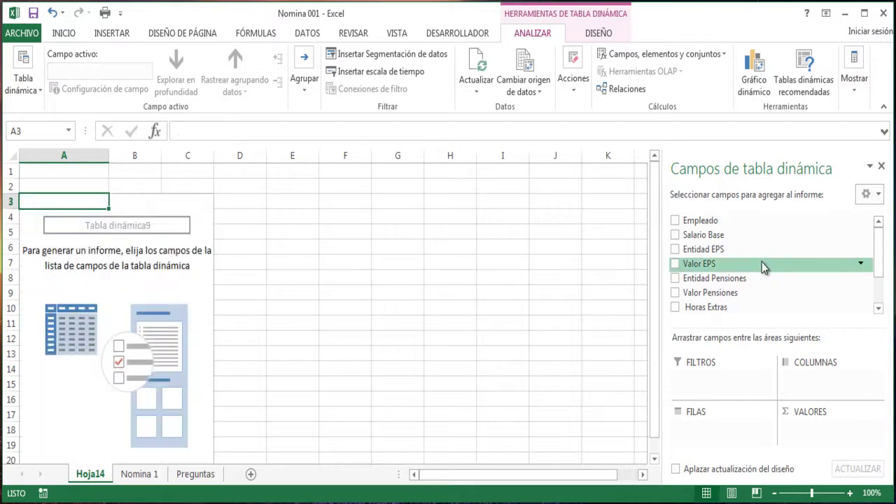
{"action": "left_click", "coordinate": [196, 476]}
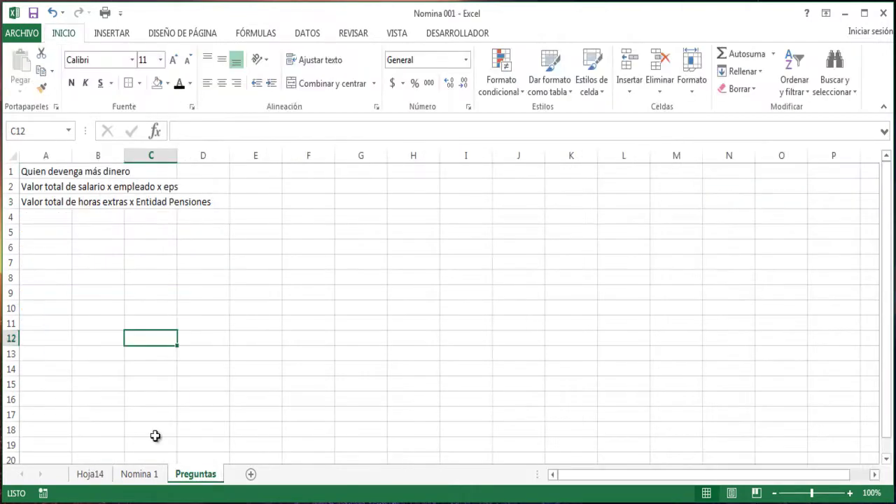
{"action": "left_click", "coordinate": [36, 174]}
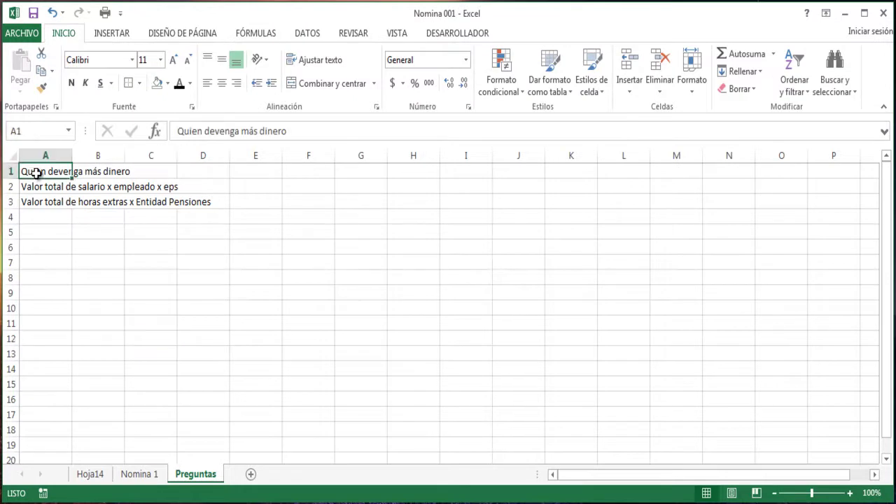
{"action": "key", "text": "ctrl+c"}
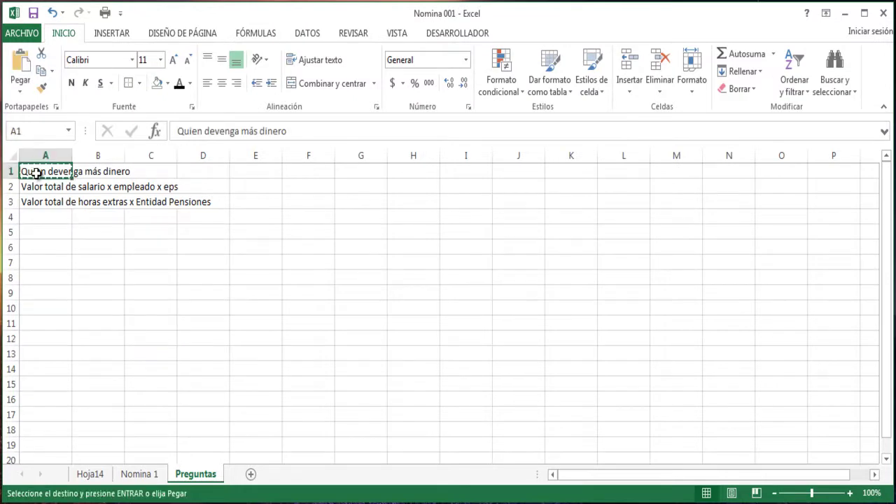
{"action": "left_click", "coordinate": [139, 475]}
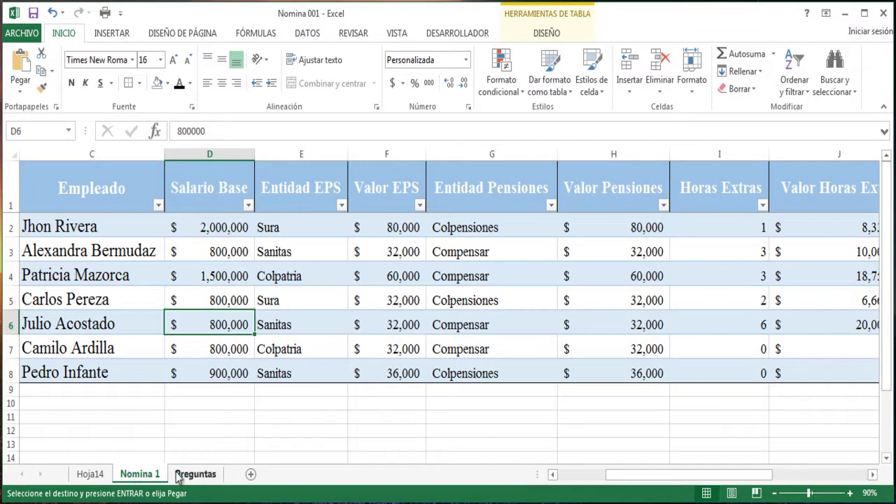
{"action": "left_click", "coordinate": [103, 474]}
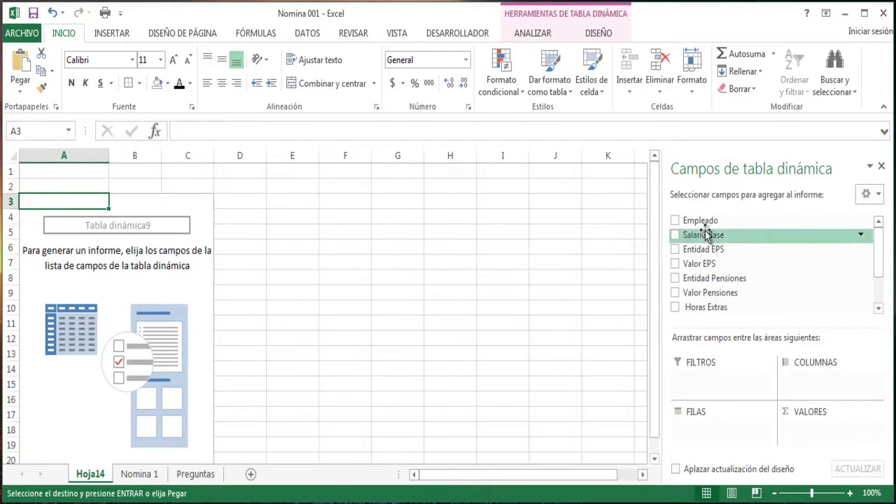
Add Empleado to the rows and Salario Final to the values of the PivotTable on Hoja14.
{"action": "left_click_drag", "start_coordinate": [697, 223], "coordinate": [704, 440]}
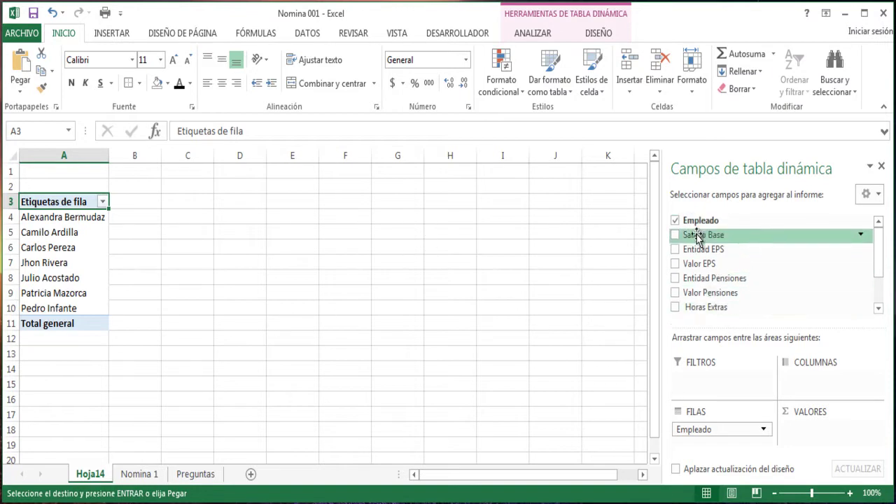
{"action": "left_click_drag", "start_coordinate": [875, 274], "coordinate": [877, 300]}
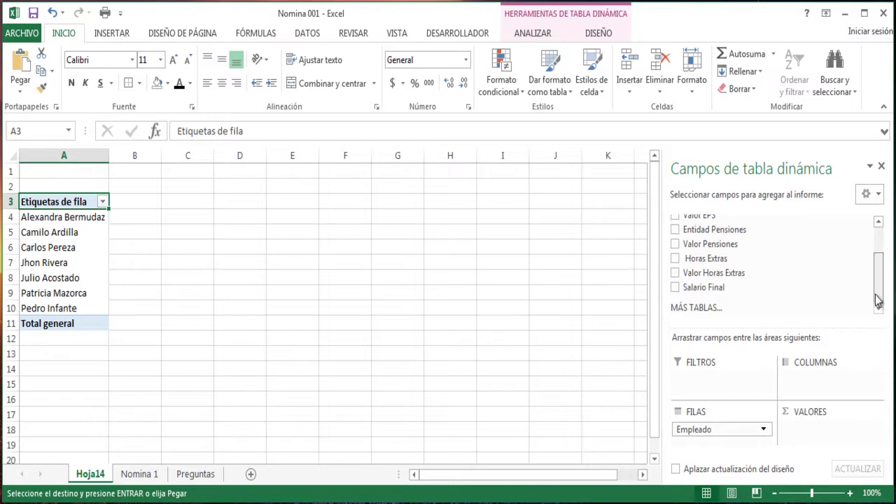
{"action": "left_click_drag", "start_coordinate": [716, 288], "coordinate": [819, 438]}
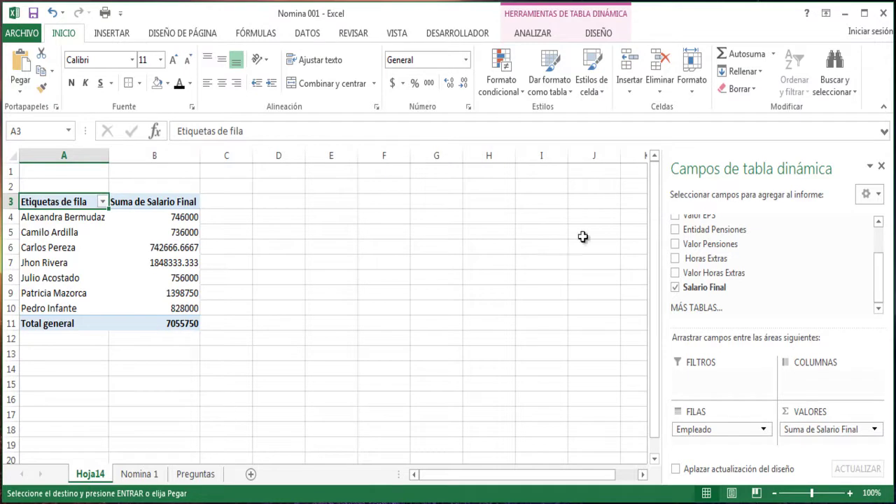
Sort the employees by Suma de Salario Final from largest to smallest and check the top two salaries.
{"action": "left_click", "coordinate": [173, 219]}
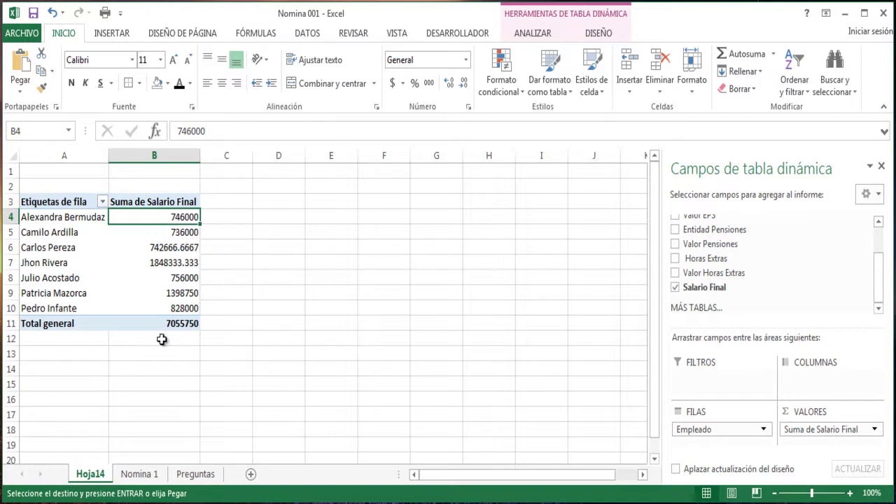
{"action": "right_click", "coordinate": [153, 217]}
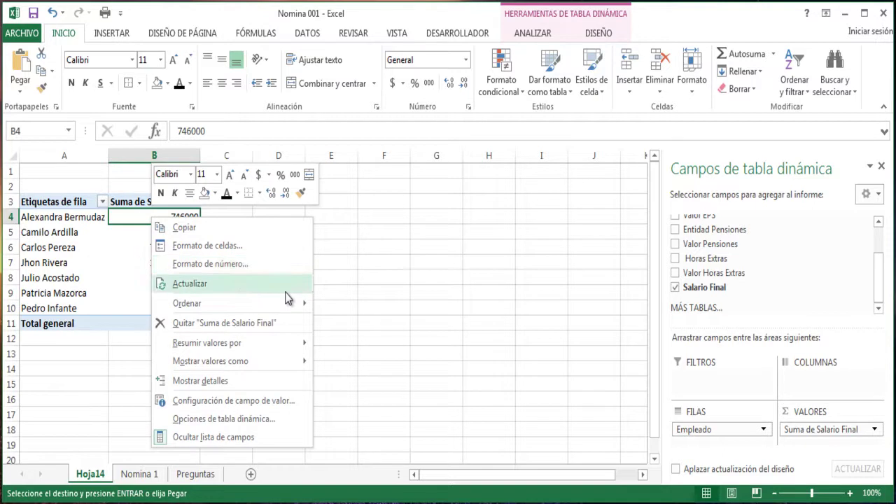
{"action": "mouse_move", "coordinate": [288, 308]}
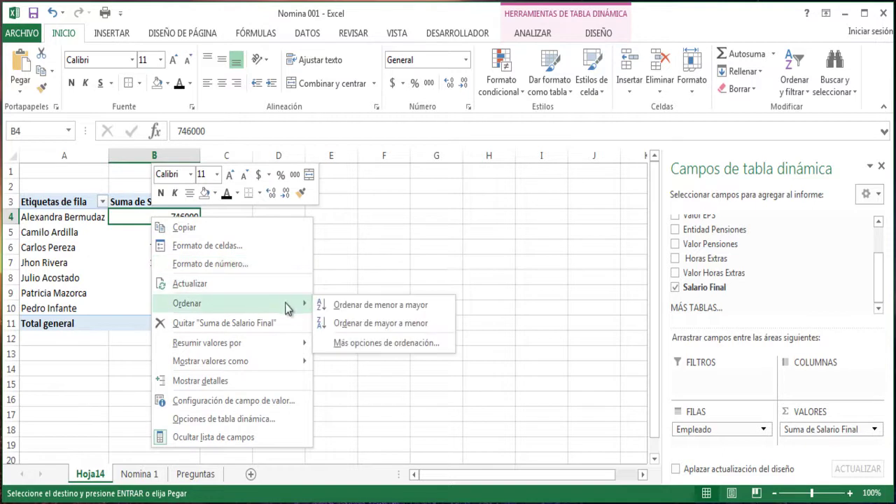
{"action": "left_click", "coordinate": [362, 324]}
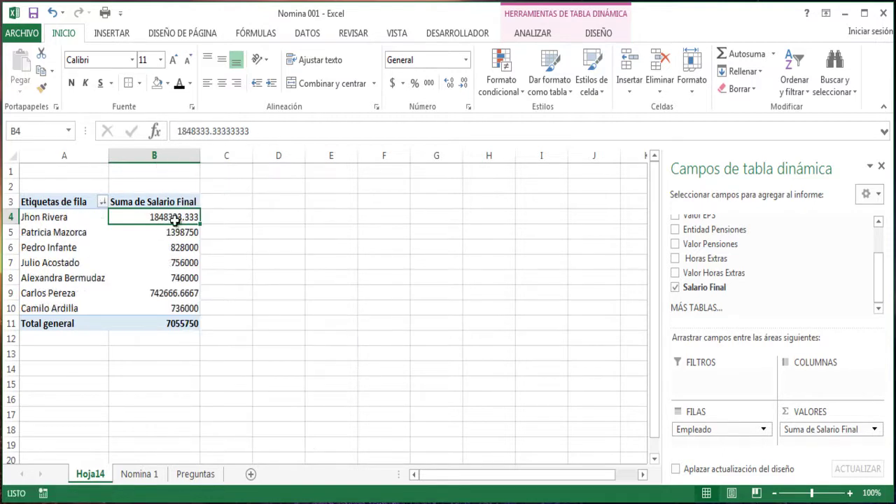
{"action": "left_click", "coordinate": [150, 230]}
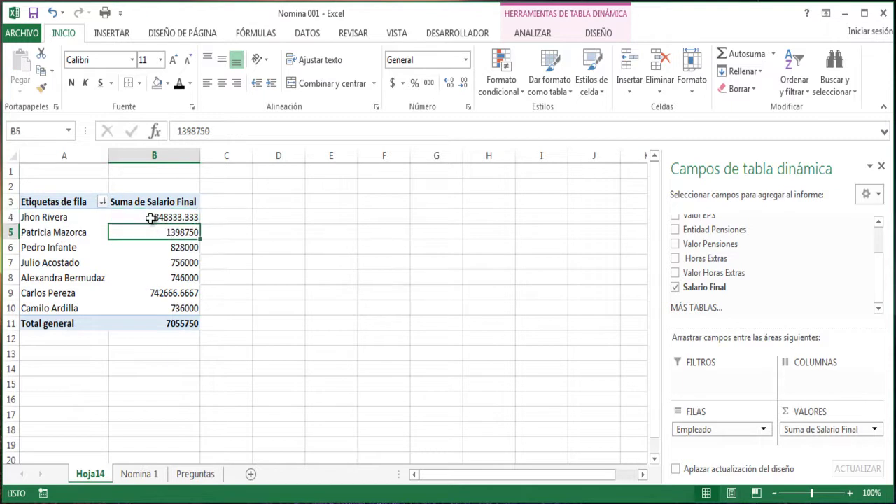
{"action": "left_click", "coordinate": [150, 218]}
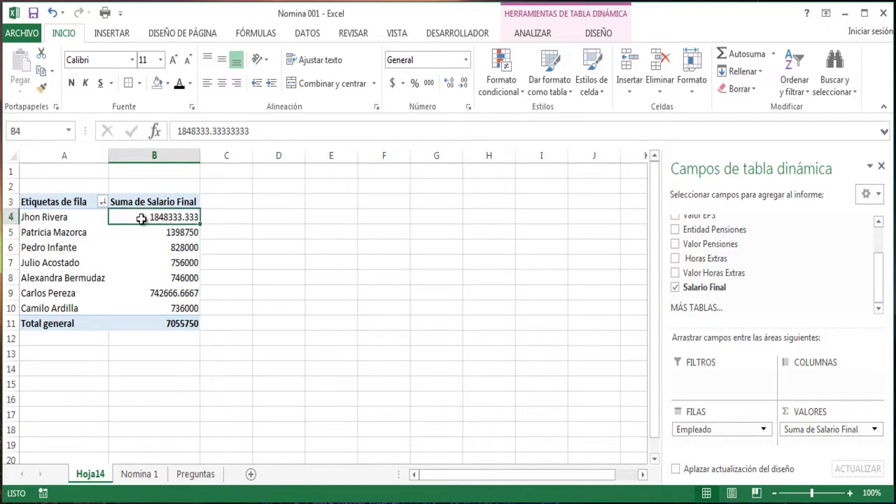
Format the Suma de Salario Final values in B4:B11, including the grand total, as dollar accounting amounts without decimals.
{"action": "left_click_drag", "start_coordinate": [144, 219], "coordinate": [141, 326]}
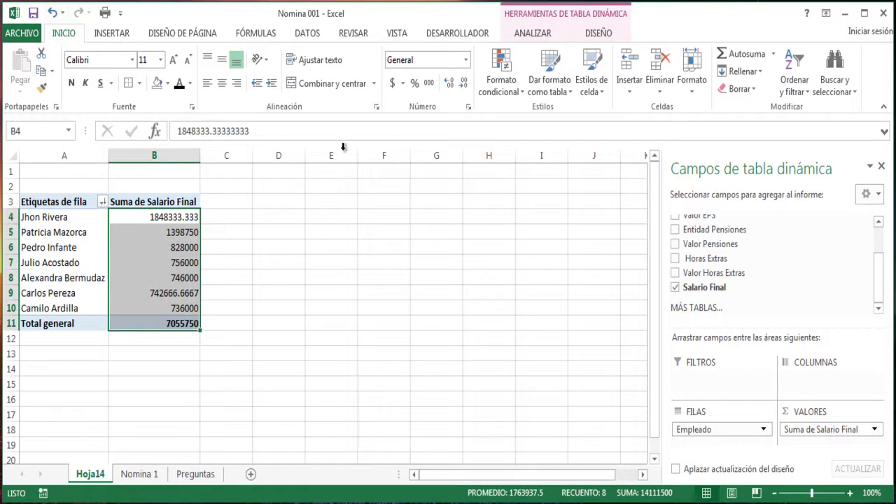
{"action": "left_click", "coordinate": [393, 91]}
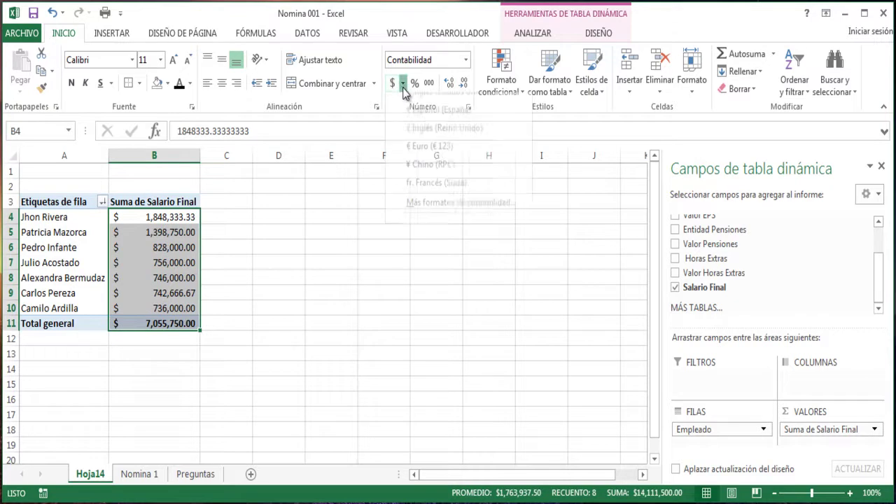
{"action": "left_click", "coordinate": [403, 84]}
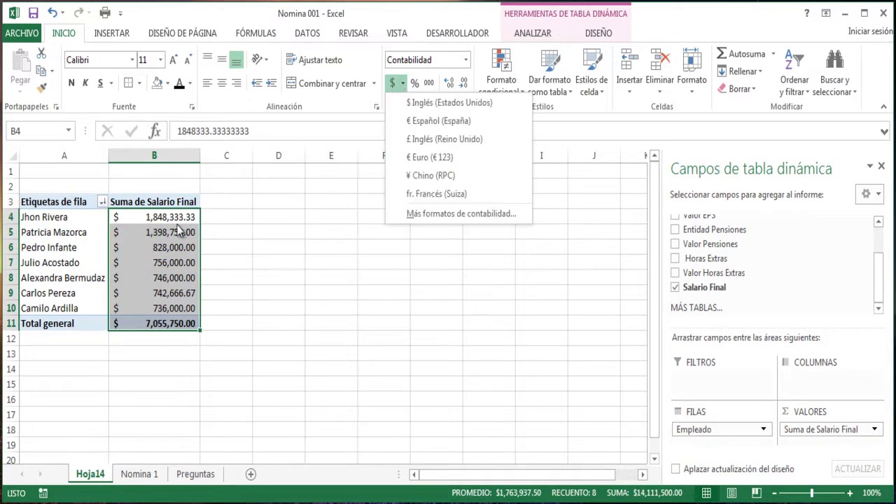
{"action": "left_click", "coordinate": [464, 84]}
{"action": "left_click", "coordinate": [464, 84]}
{"action": "left_click", "coordinate": [464, 84]}
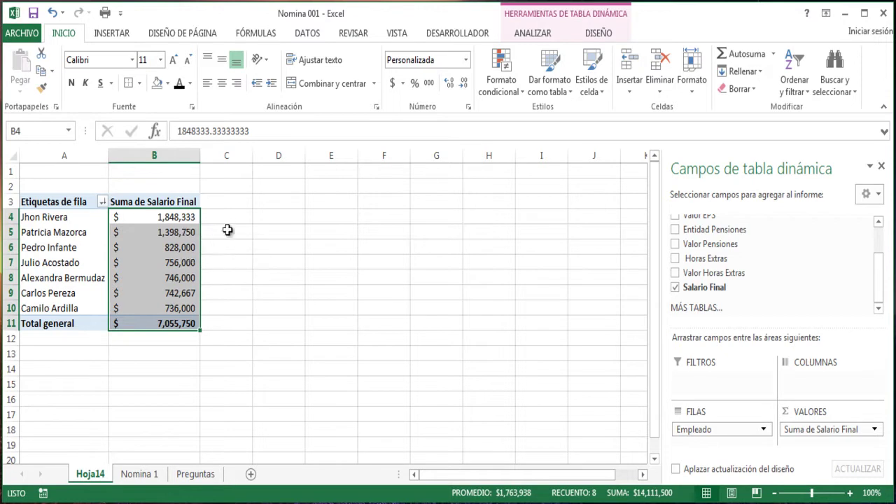
{"action": "left_click", "coordinate": [190, 219]}
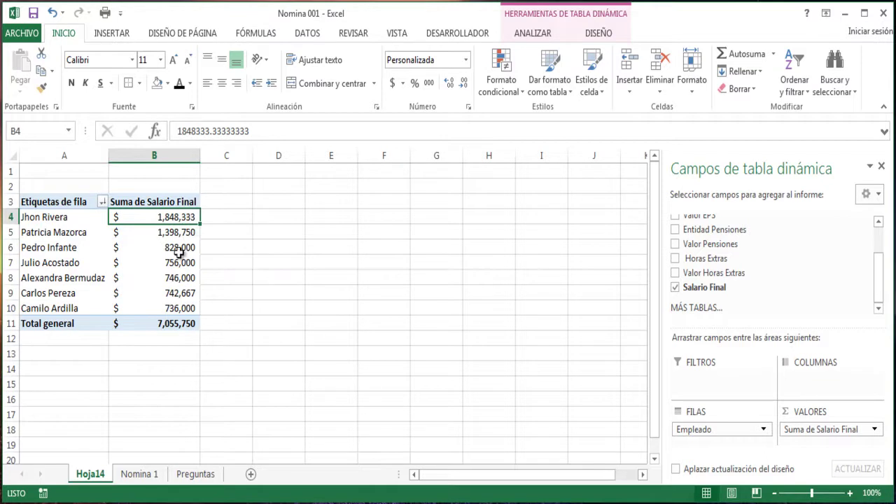
{"action": "mouse_move", "coordinate": [157, 216]}
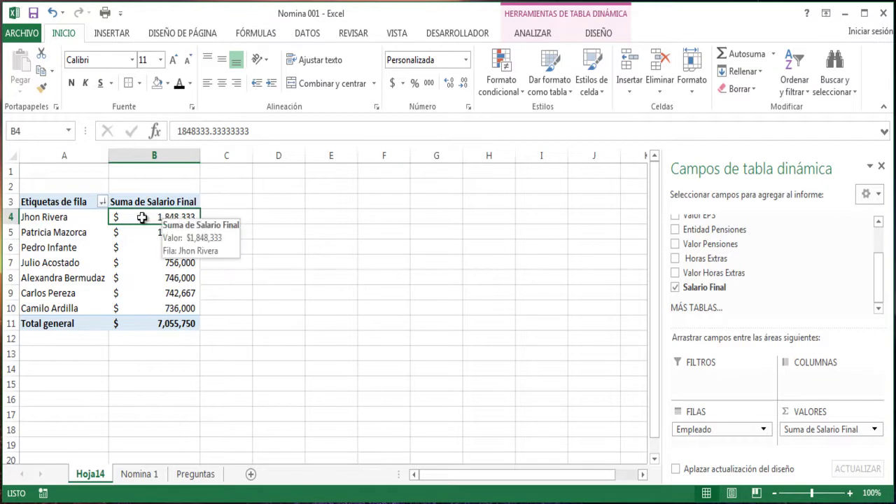
{"action": "left_click", "coordinate": [140, 231]}
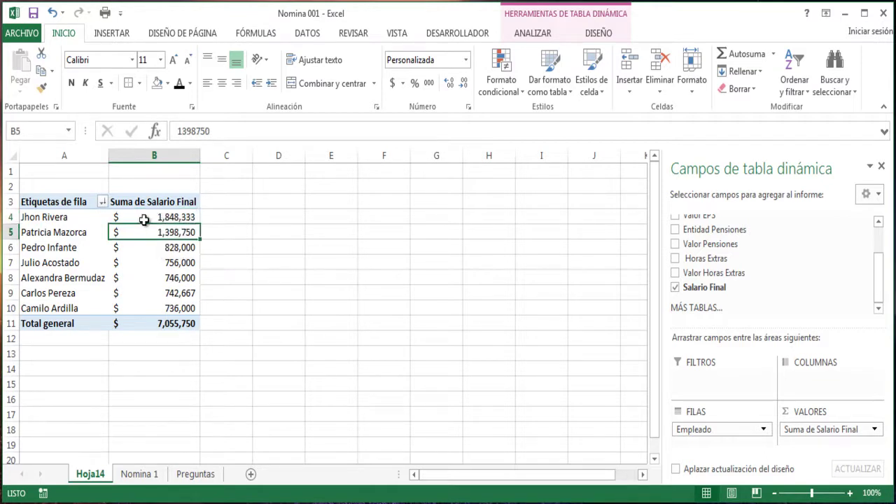
{"action": "left_click", "coordinate": [143, 219]}
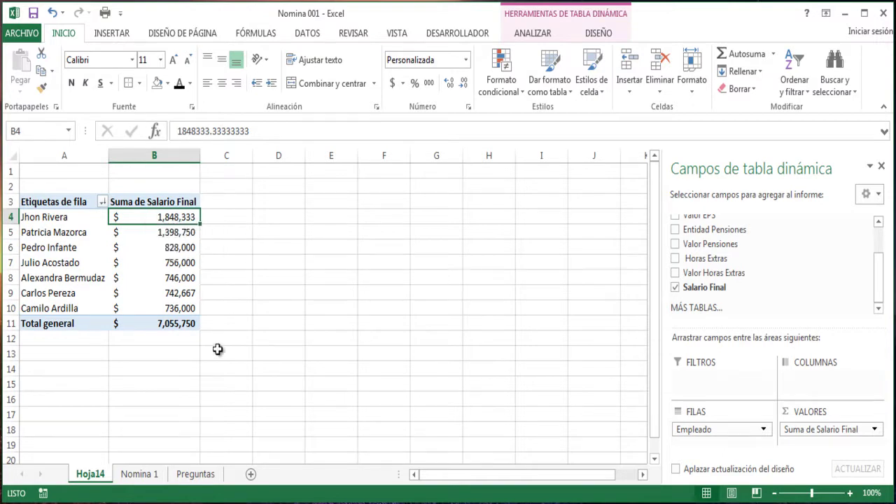
Copy the question "Valor total de salario x empleado x eps" from A2 of the Preguntas sheet into cell A2 of Hoja14.
{"action": "left_click", "coordinate": [198, 475]}
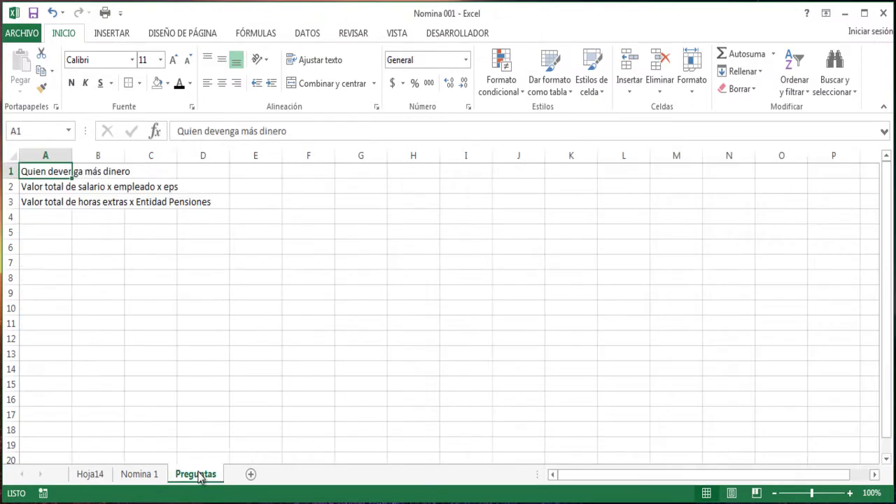
{"action": "left_click", "coordinate": [28, 183]}
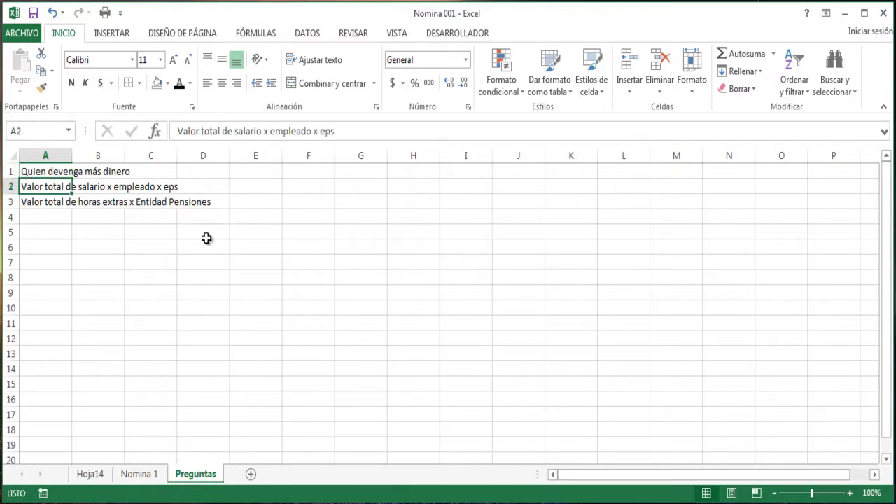
{"action": "key", "text": "ctrl+c"}
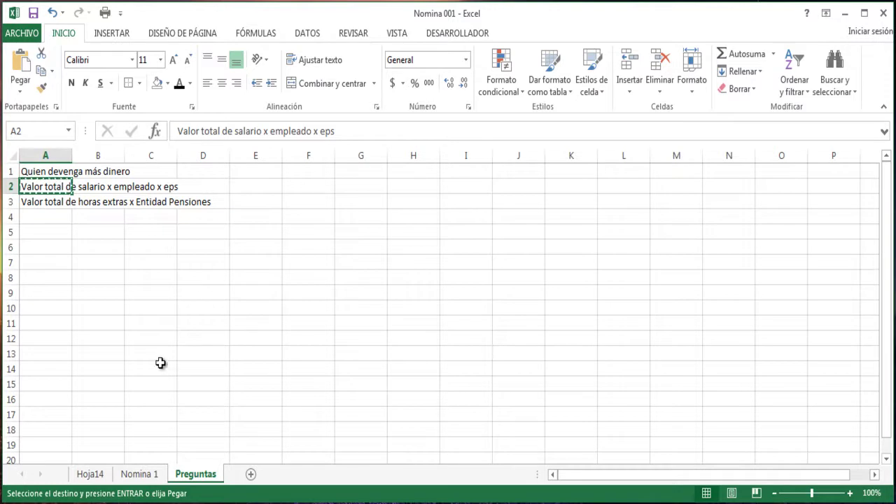
{"action": "left_click", "coordinate": [94, 478]}
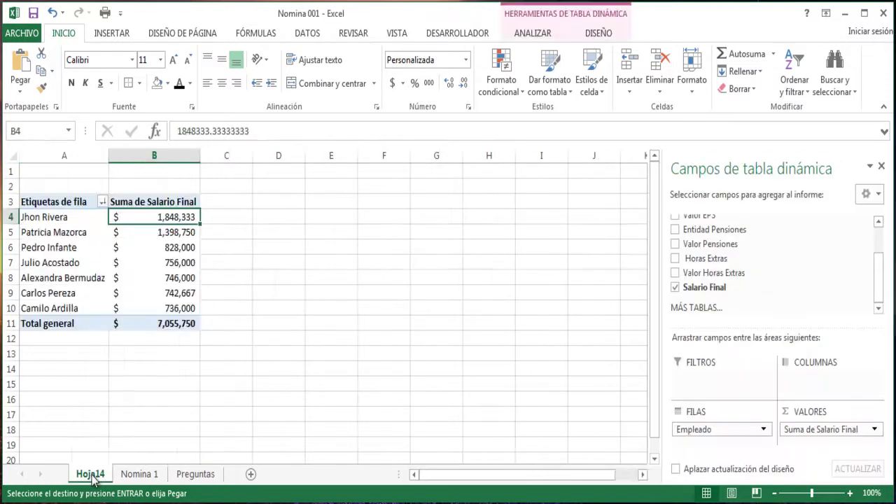
{"action": "left_click", "coordinate": [44, 185]}
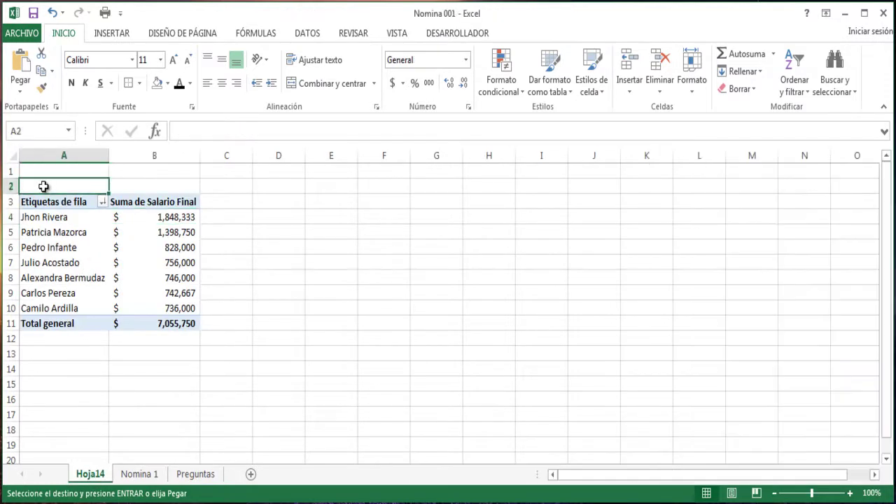
{"action": "key", "text": "ctrl+v"}
{"action": "left_click", "coordinate": [231, 184]}
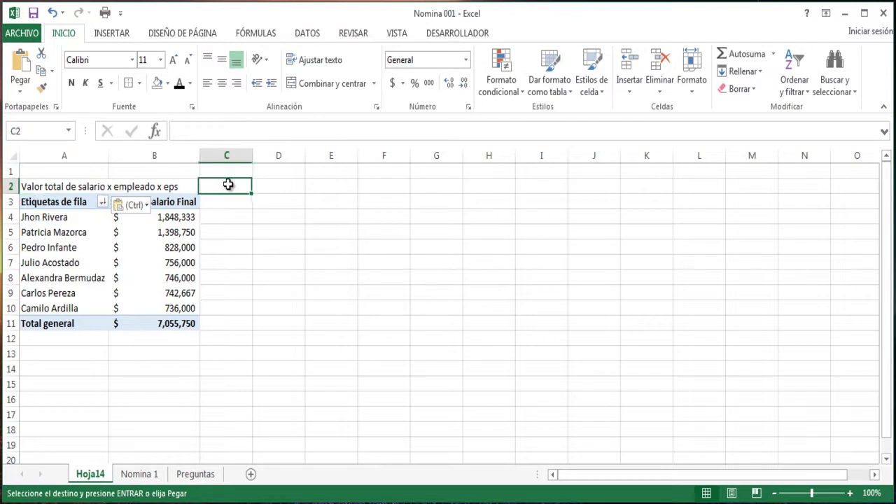
Add the Entidad EPS field to the PivotTable's columns and check the resulting totals per employee and per EPS entity.
{"action": "left_click", "coordinate": [162, 232]}
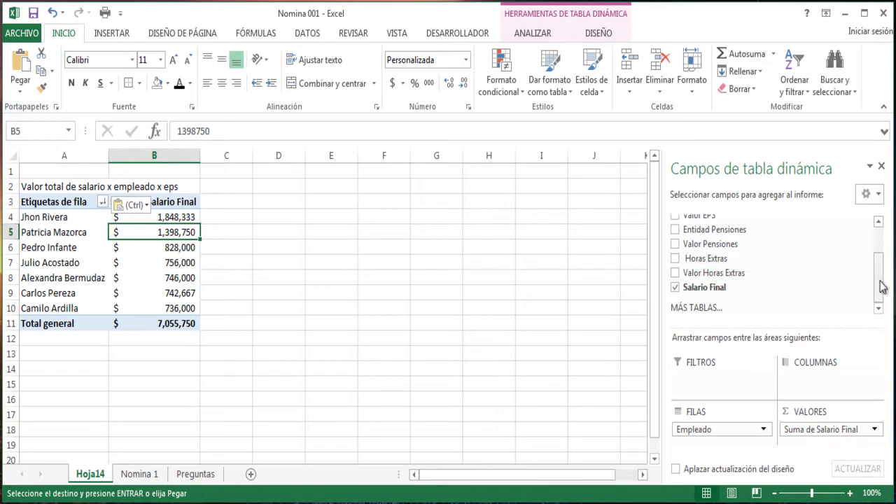
{"action": "left_click_drag", "start_coordinate": [880, 285], "coordinate": [876, 242]}
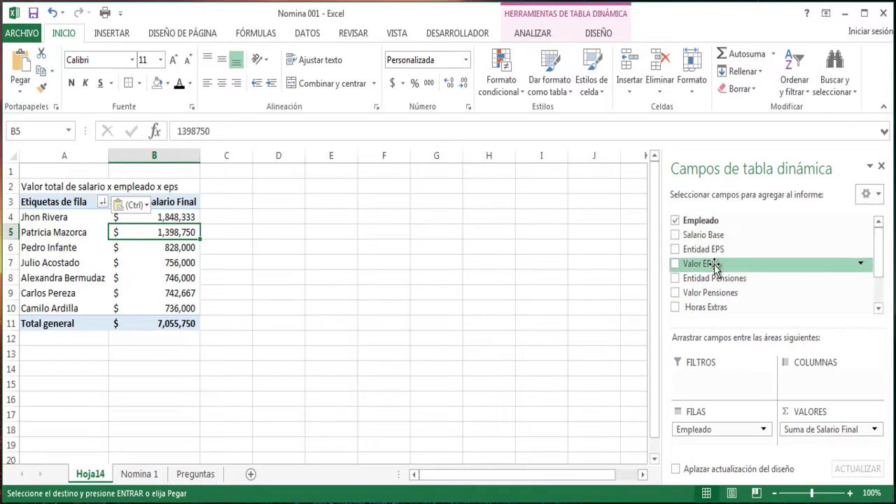
{"action": "left_click_drag", "start_coordinate": [702, 250], "coordinate": [824, 381]}
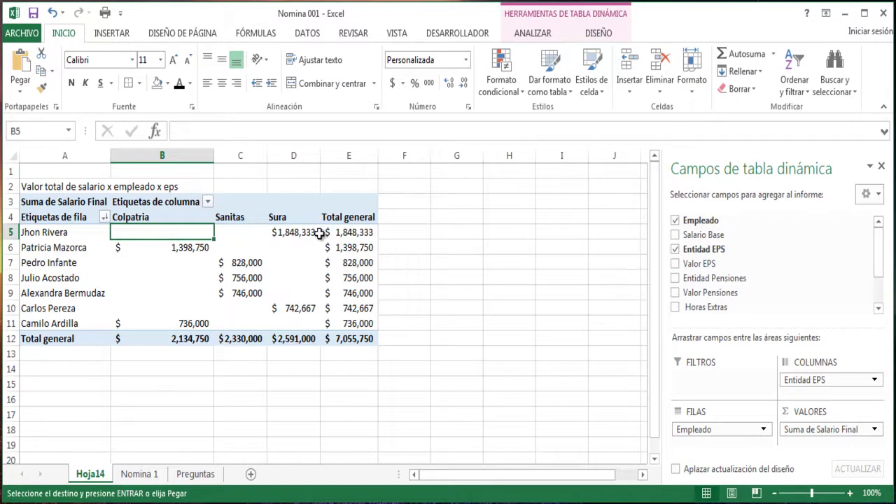
{"action": "left_click", "coordinate": [351, 232]}
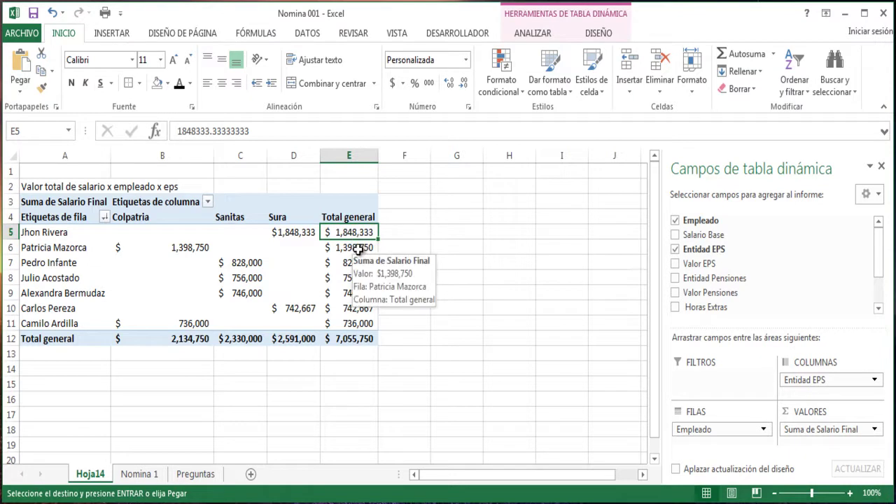
{"action": "left_click", "coordinate": [357, 248]}
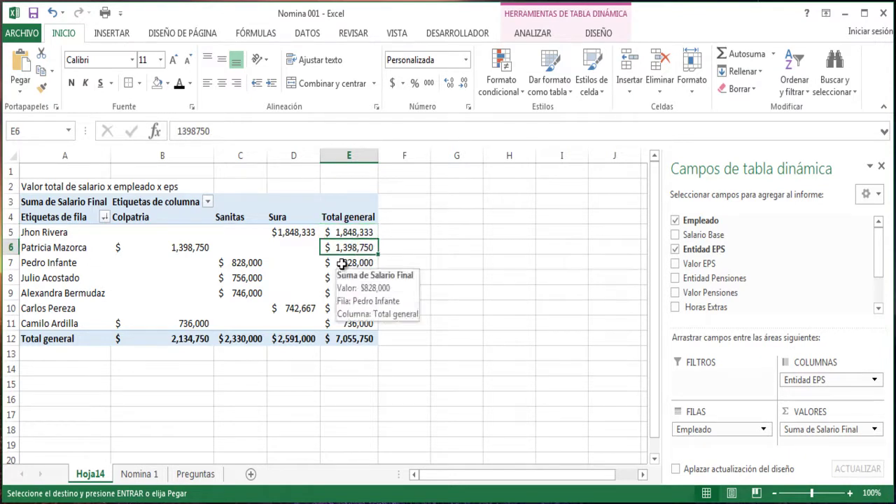
{"action": "left_click", "coordinate": [298, 341]}
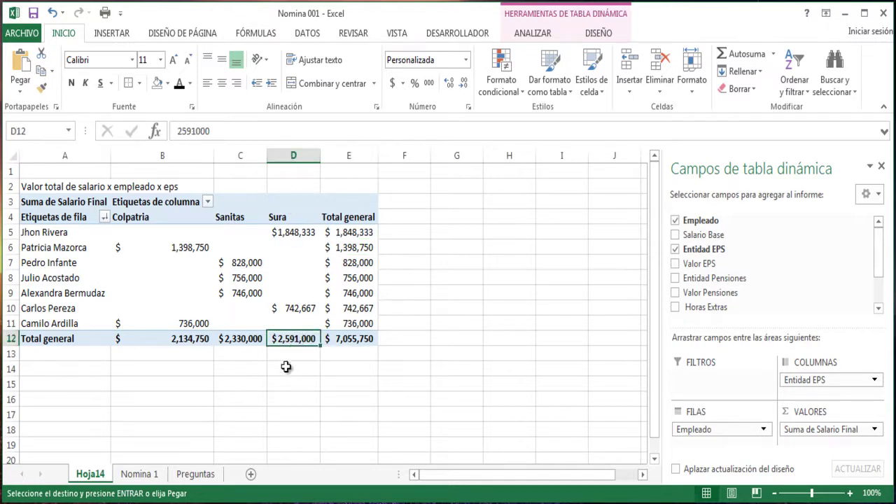
Check the PivotTable's salary totals for Sanitas and Colpatria and the total for the last employee listed.
{"action": "left_click", "coordinate": [234, 338]}
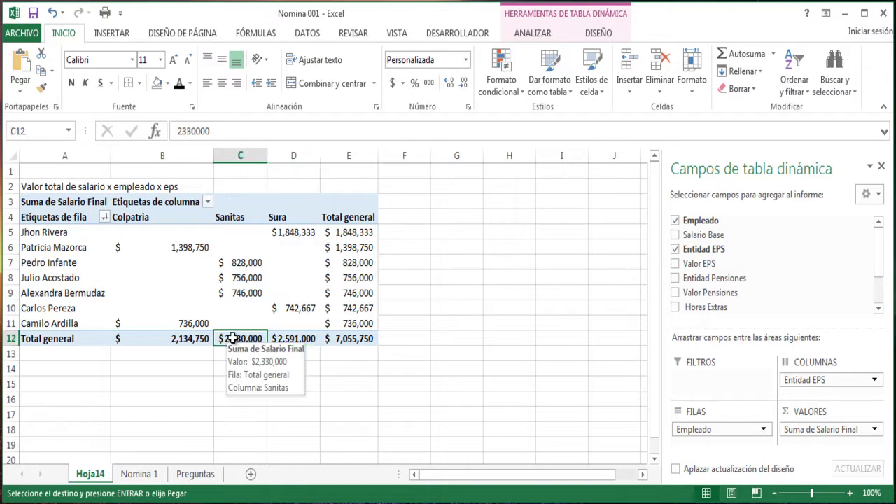
{"action": "left_click", "coordinate": [171, 337]}
{"action": "left_click", "coordinate": [255, 356]}
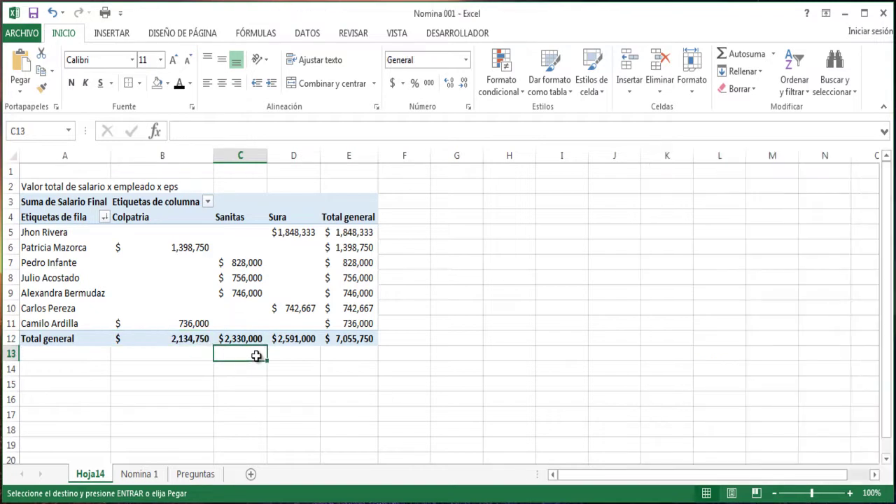
{"action": "left_click", "coordinate": [350, 319]}
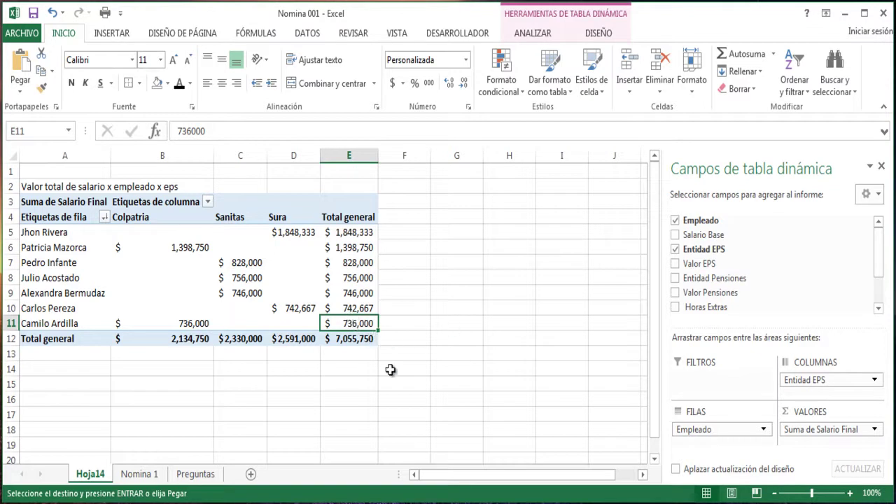
Replace the question in A2 of Hoja14 with "Valor total de horas extras x Entidad Pensiones", copied from A3 of the Preguntas sheet.
{"action": "left_click", "coordinate": [209, 476]}
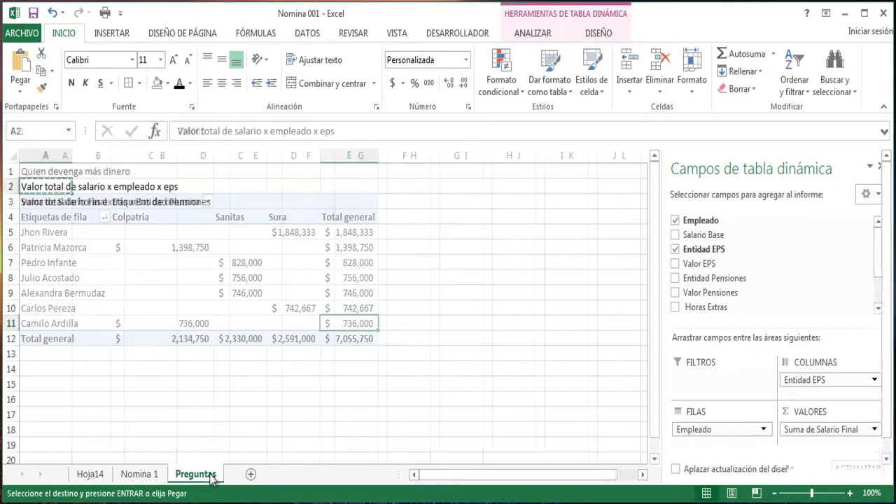
{"action": "left_click", "coordinate": [42, 203]}
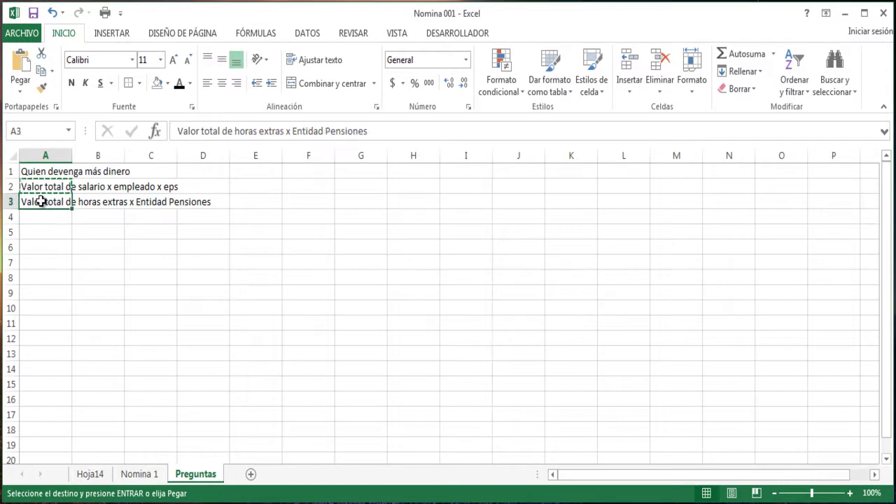
{"action": "key", "text": "ctrl+c"}
{"action": "left_click", "coordinate": [90, 475]}
{"action": "left_click", "coordinate": [35, 187]}
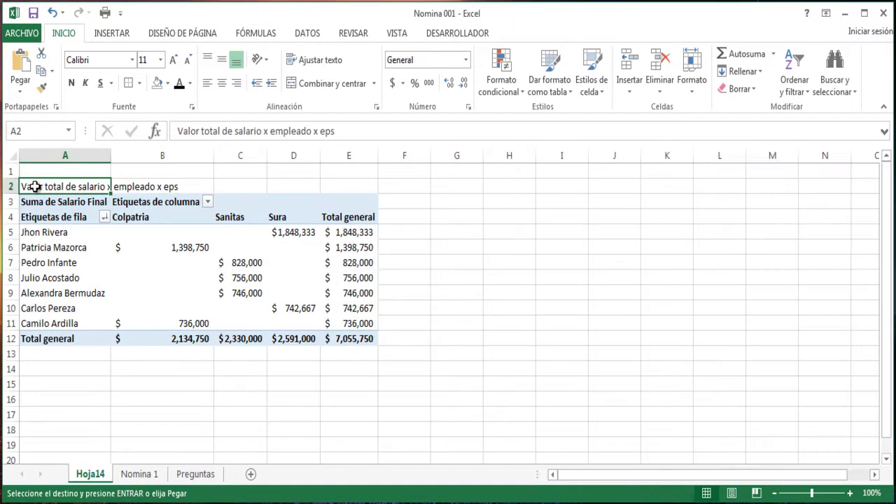
{"action": "key", "text": "ctrl+v"}
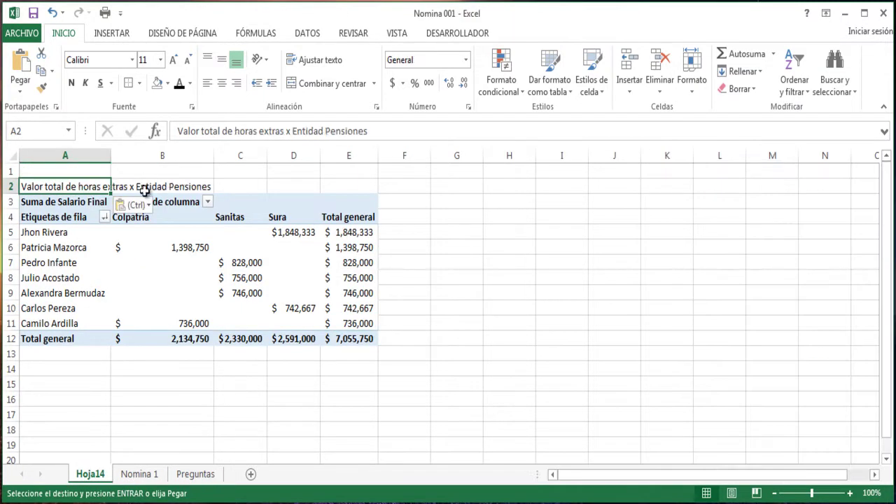
{"action": "left_click", "coordinate": [231, 186]}
{"action": "left_click", "coordinate": [39, 187]}
{"action": "left_click", "coordinate": [223, 186]}
{"action": "left_click", "coordinate": [74, 187]}
Show the detail records behind PivotTable cell B9 on a new sheet and return to Hoja14.
{"action": "double_click", "coordinate": [177, 294]}
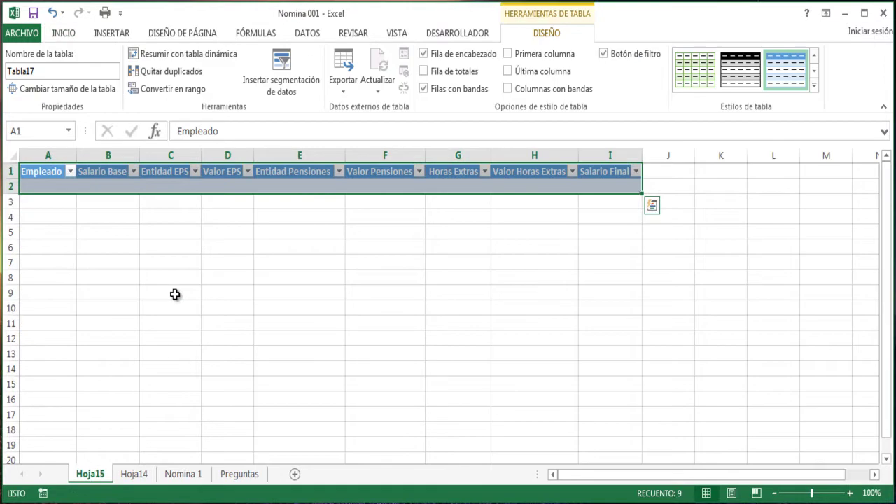
{"action": "left_click", "coordinate": [181, 476]}
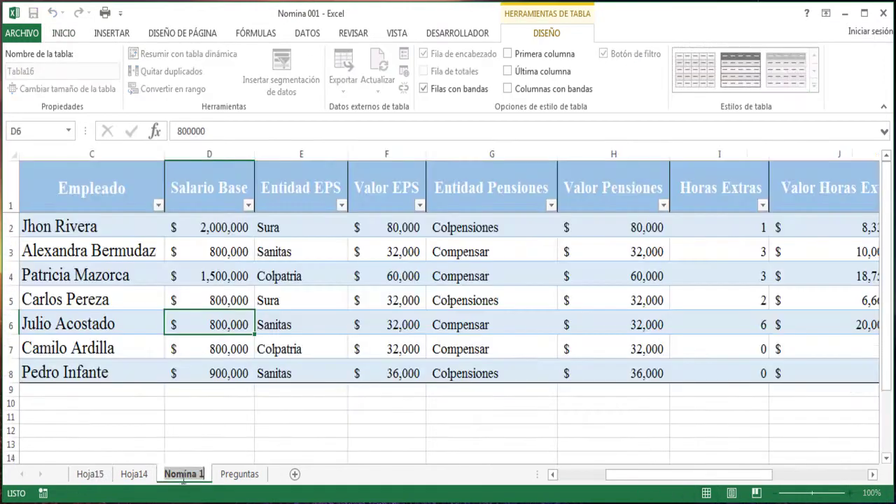
{"action": "left_click", "coordinate": [242, 476]}
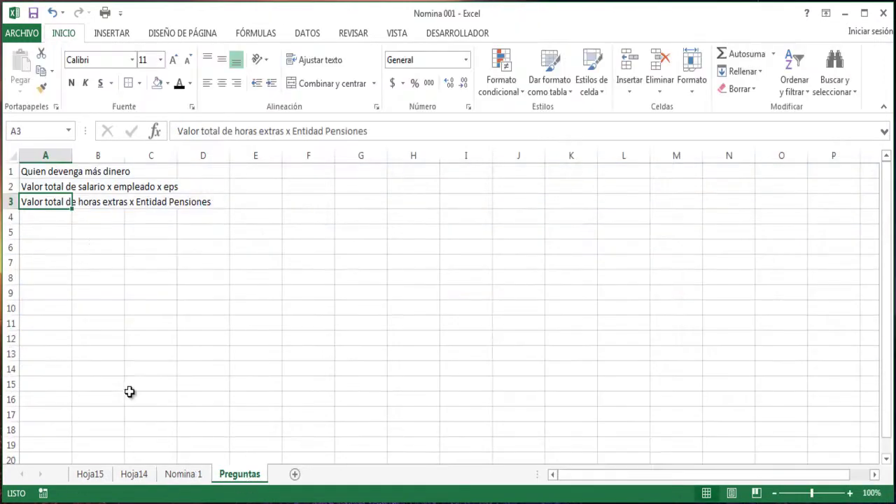
{"action": "left_click", "coordinate": [141, 480]}
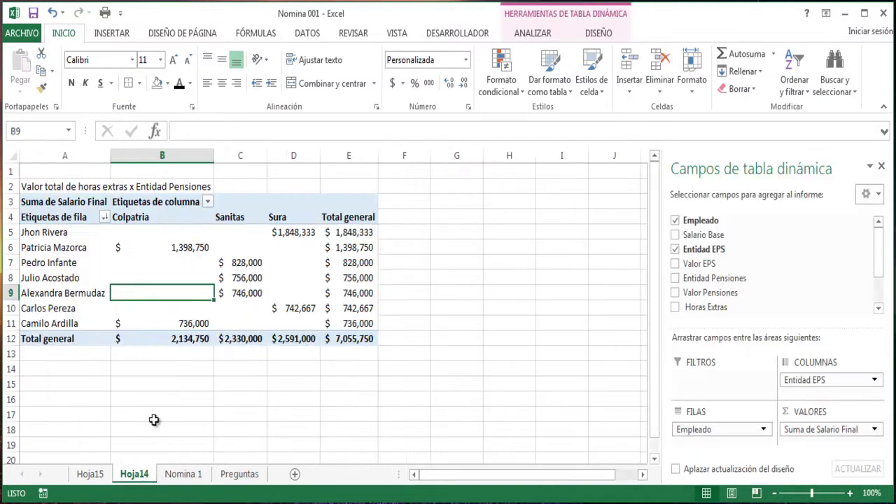
Replace Suma de Salario Final with the Horas Extras field in the PivotTable's values.
{"action": "left_click", "coordinate": [276, 265]}
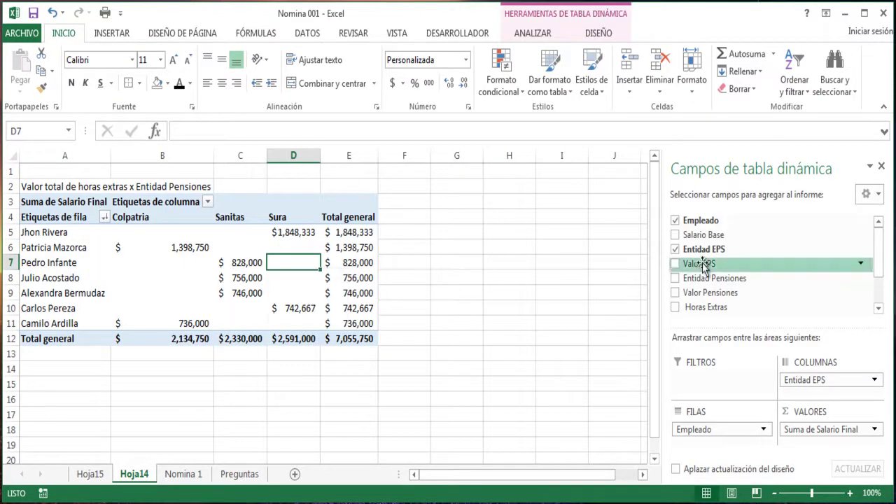
{"action": "left_click_drag", "start_coordinate": [821, 434], "coordinate": [742, 267]}
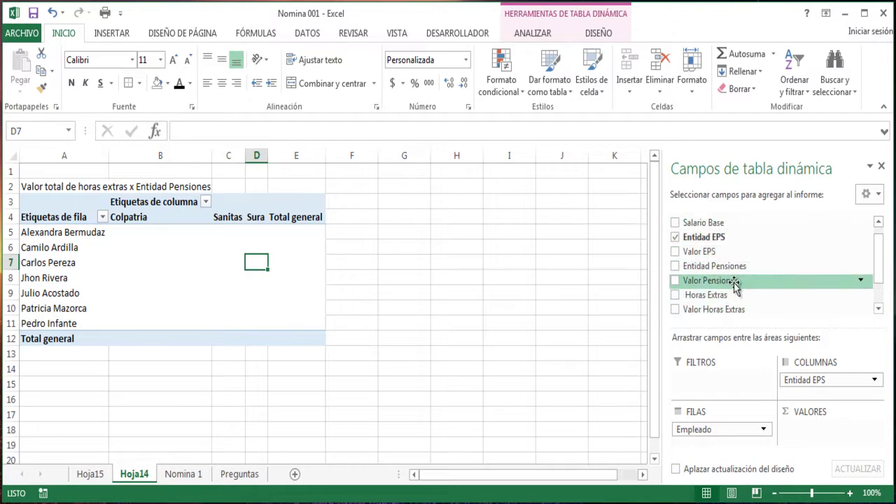
{"action": "left_click_drag", "start_coordinate": [717, 298], "coordinate": [824, 438]}
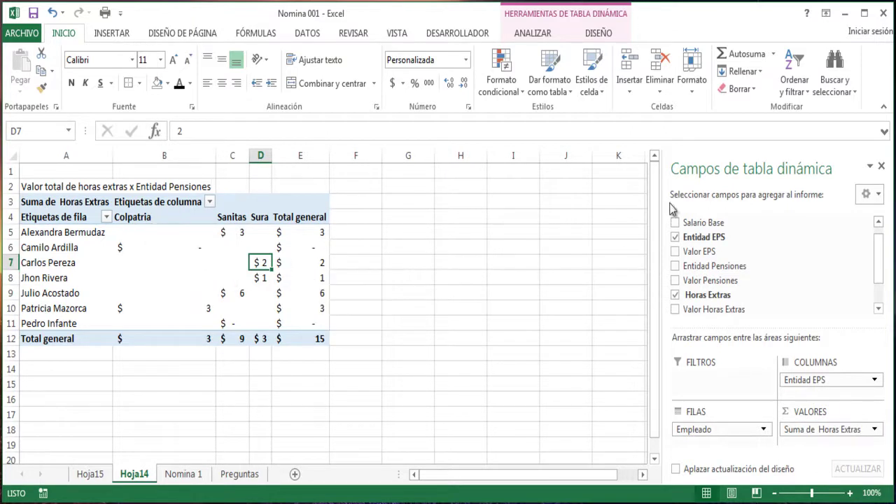
Remove Entidad EPS and Empleado from the PivotTable, add Entidad Pensiones to its columns, and check the overtime hours per pension entity.
{"action": "left_click_drag", "start_coordinate": [799, 380], "coordinate": [776, 263]}
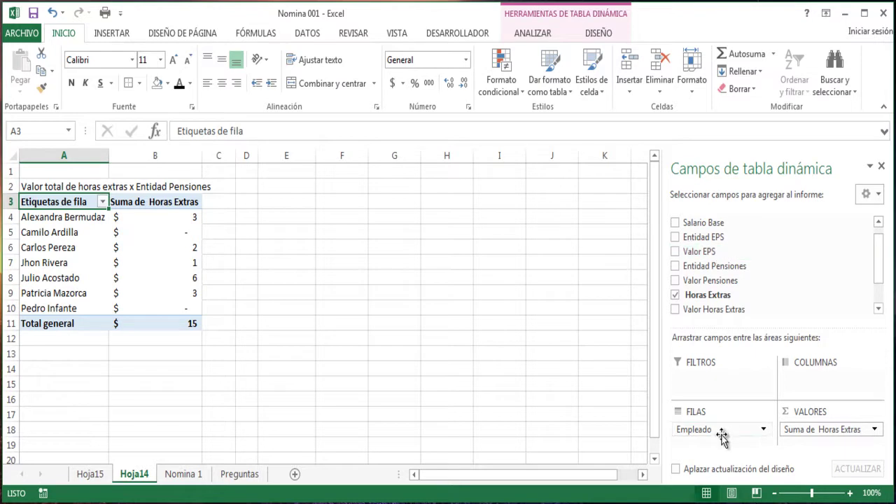
{"action": "left_click_drag", "start_coordinate": [708, 430], "coordinate": [796, 254]}
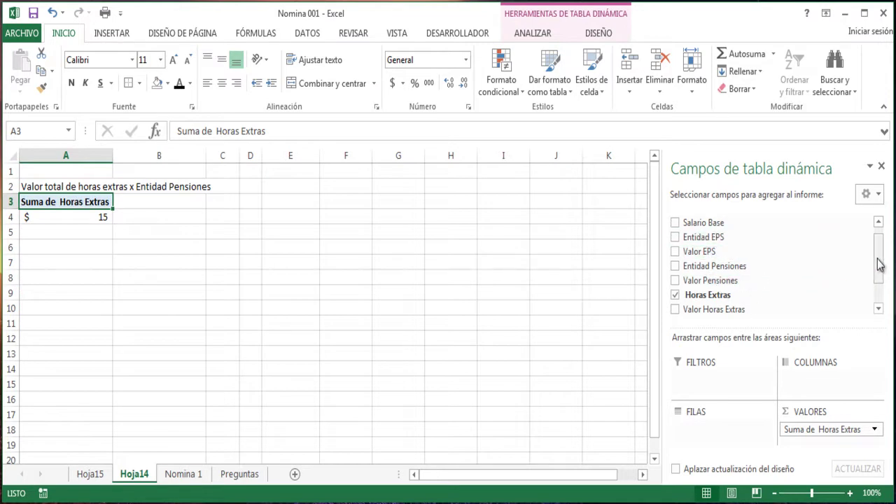
{"action": "left_click_drag", "start_coordinate": [880, 264], "coordinate": [880, 275]}
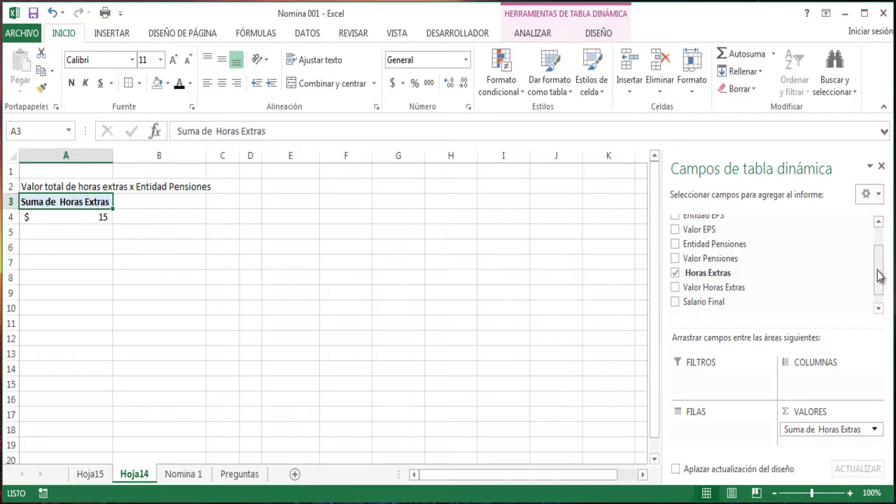
{"action": "left_click_drag", "start_coordinate": [723, 249], "coordinate": [830, 381]}
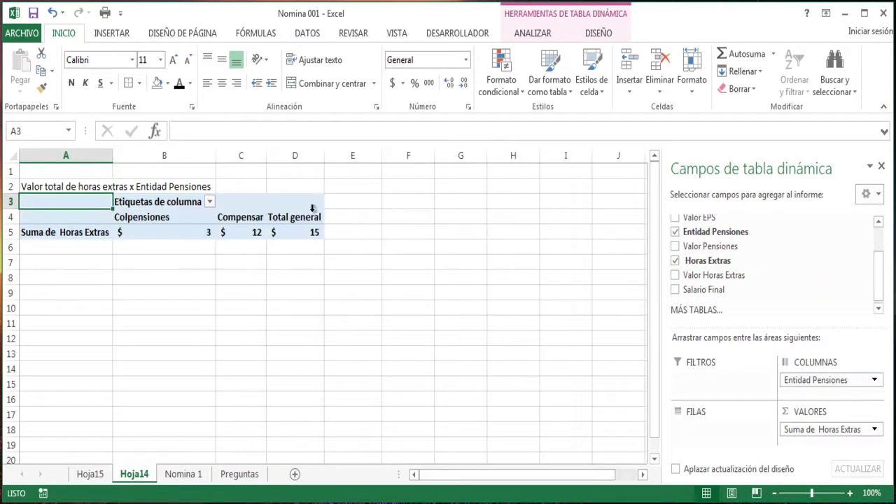
{"action": "left_click", "coordinate": [170, 221]}
{"action": "left_click", "coordinate": [237, 217]}
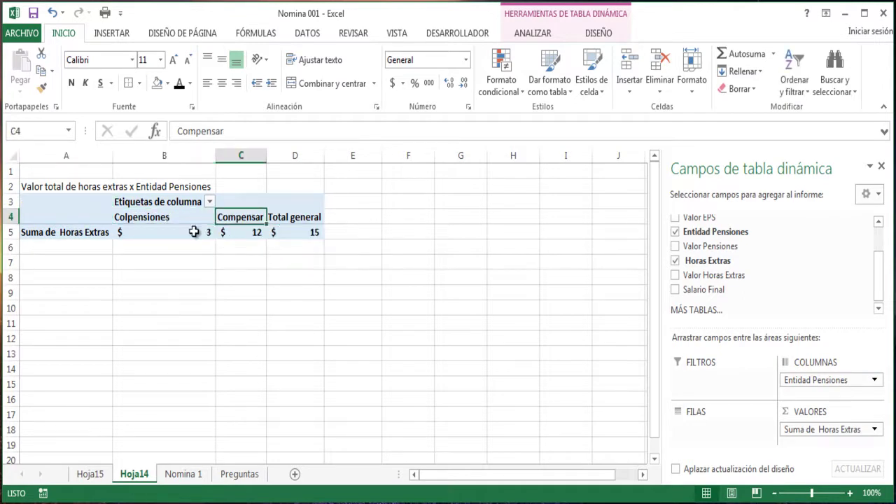
{"action": "left_click", "coordinate": [167, 233]}
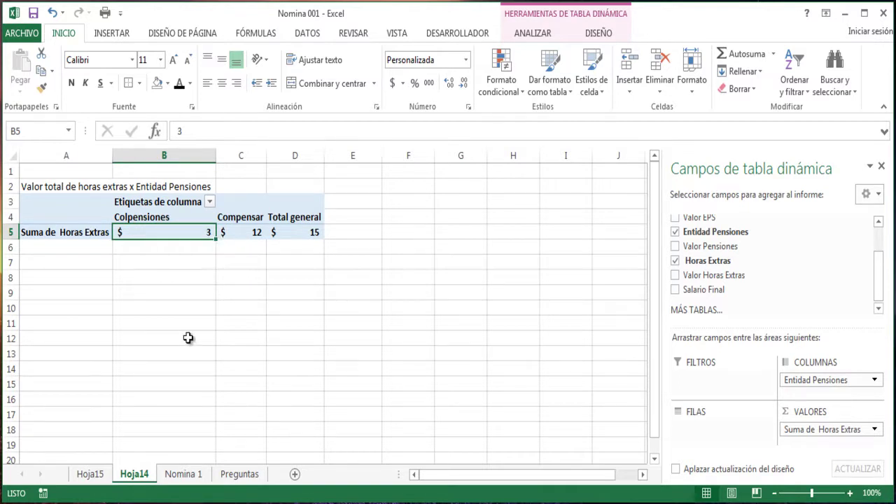
{"action": "left_click", "coordinate": [241, 233]}
Set the number format of the Suma de Horas Extras values in B5:D5 to General.
{"action": "left_click_drag", "start_coordinate": [197, 232], "coordinate": [315, 234]}
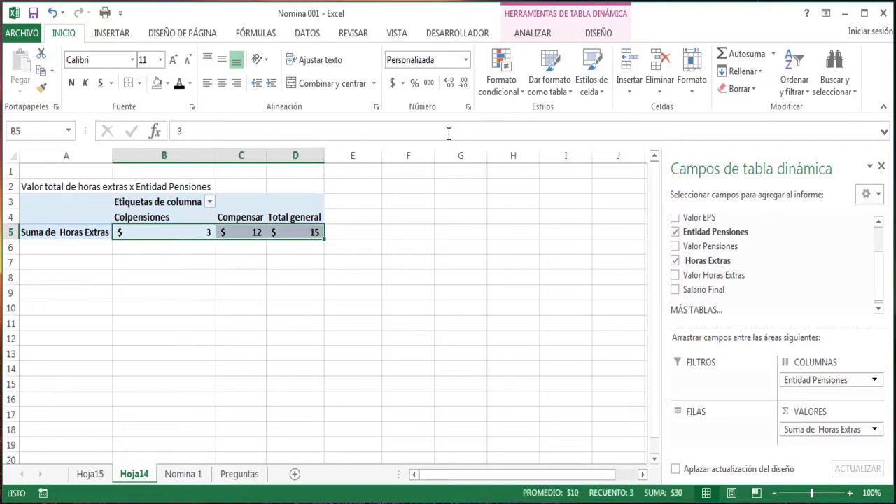
{"action": "left_click", "coordinate": [466, 61]}
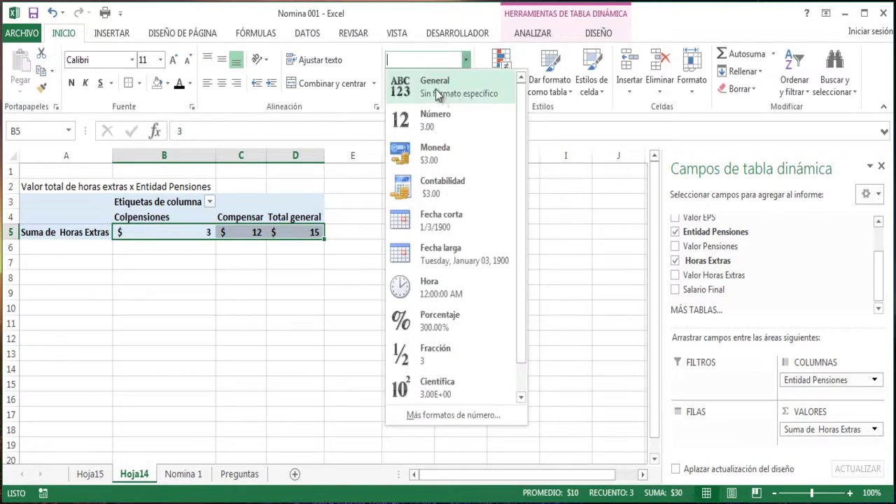
{"action": "left_click", "coordinate": [429, 122]}
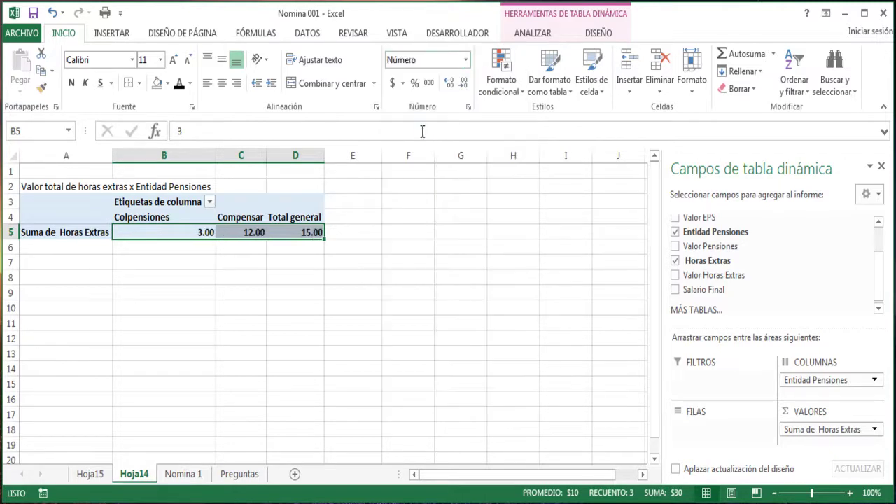
{"action": "left_click", "coordinate": [466, 62]}
{"action": "left_click", "coordinate": [448, 85]}
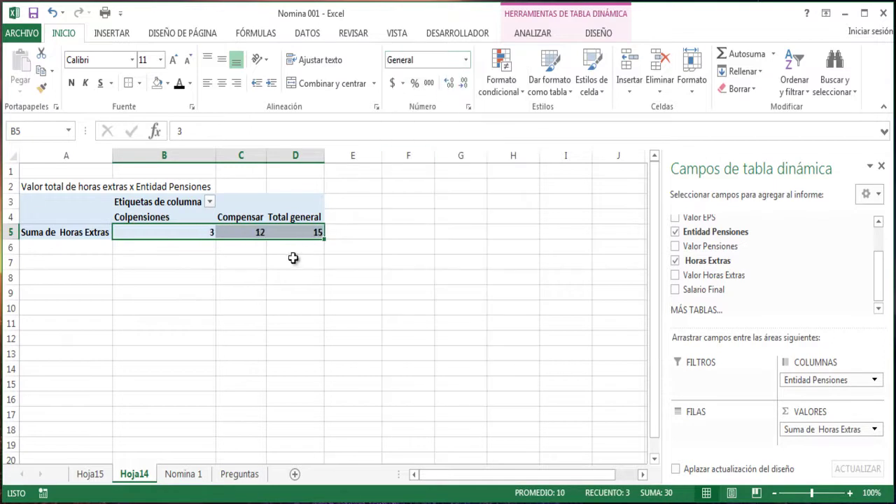
Review the overtime totals on Hoja14 alongside the Preguntas questions and the Nomina 1 source table.
{"action": "left_click", "coordinate": [198, 246]}
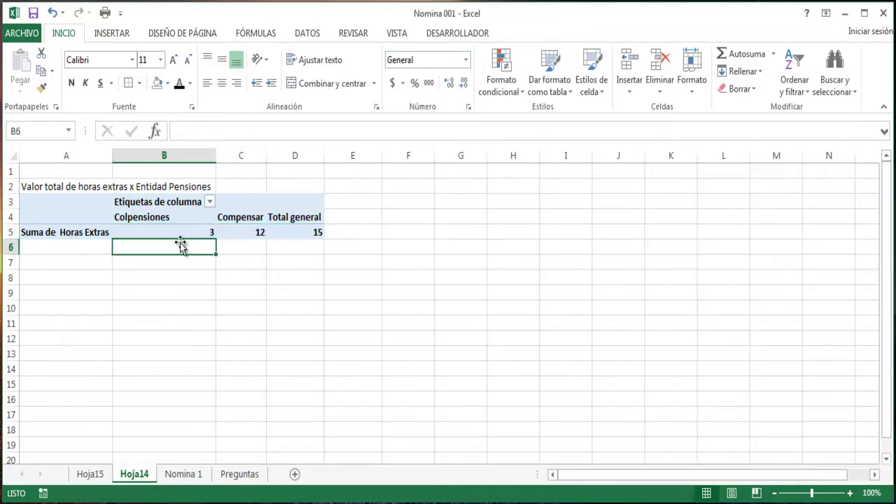
{"action": "left_click", "coordinate": [179, 234]}
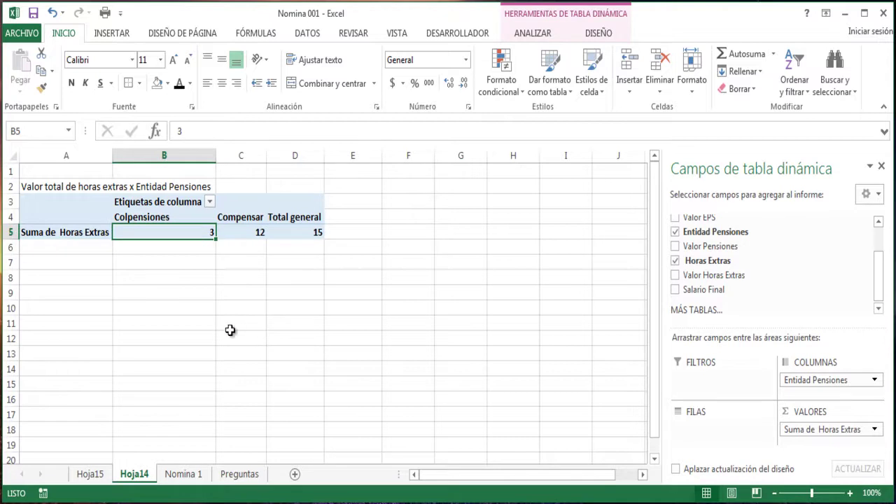
{"action": "left_click", "coordinate": [170, 310]}
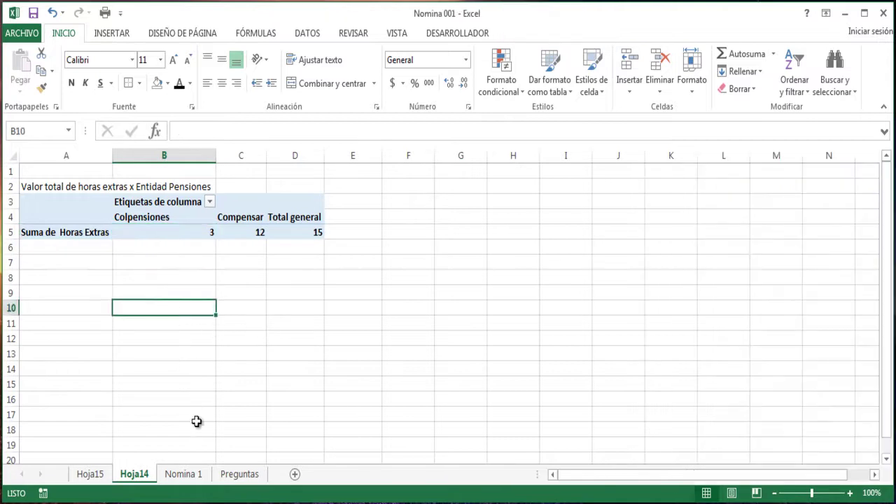
{"action": "left_click", "coordinate": [243, 479]}
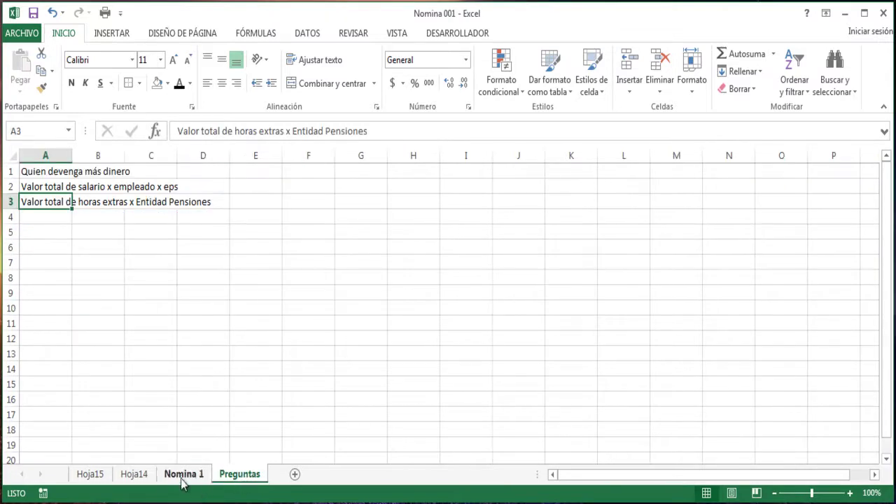
{"action": "left_click", "coordinate": [182, 476]}
{"action": "left_click", "coordinate": [135, 474]}
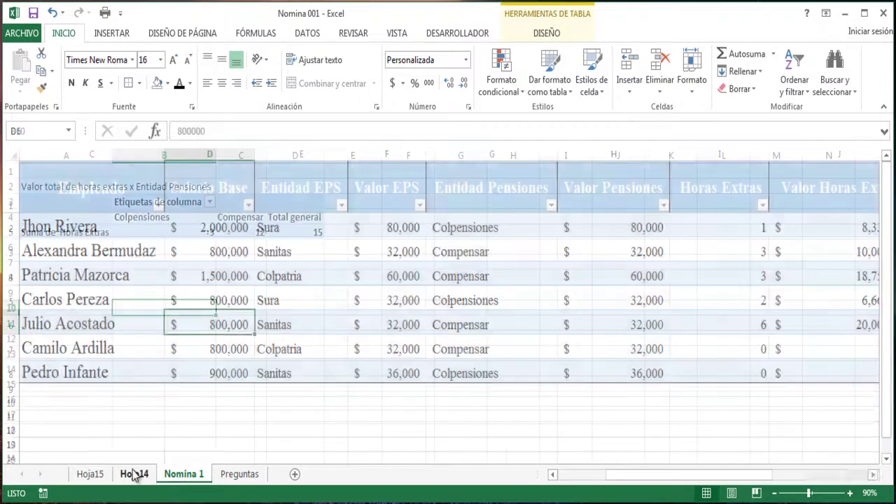
{"action": "left_click", "coordinate": [89, 212]}
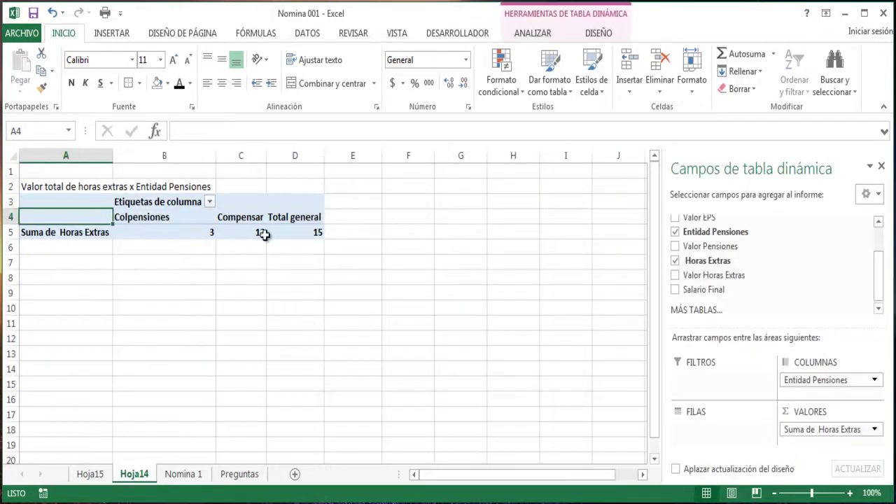